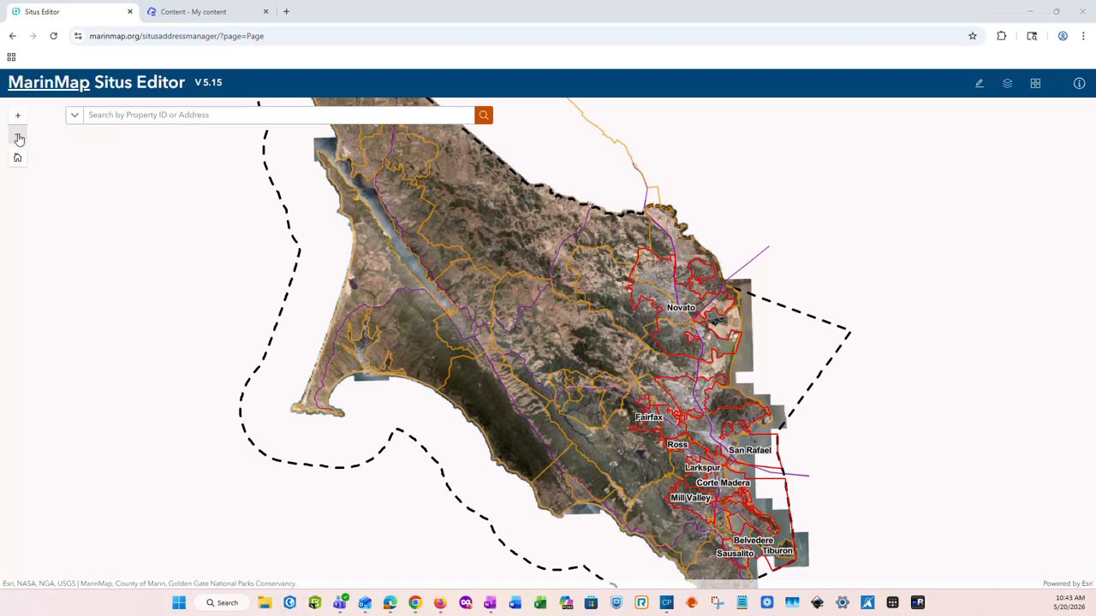
Zoom the map in three levels on the hills, then back out to all of Marin County
click(18, 117)
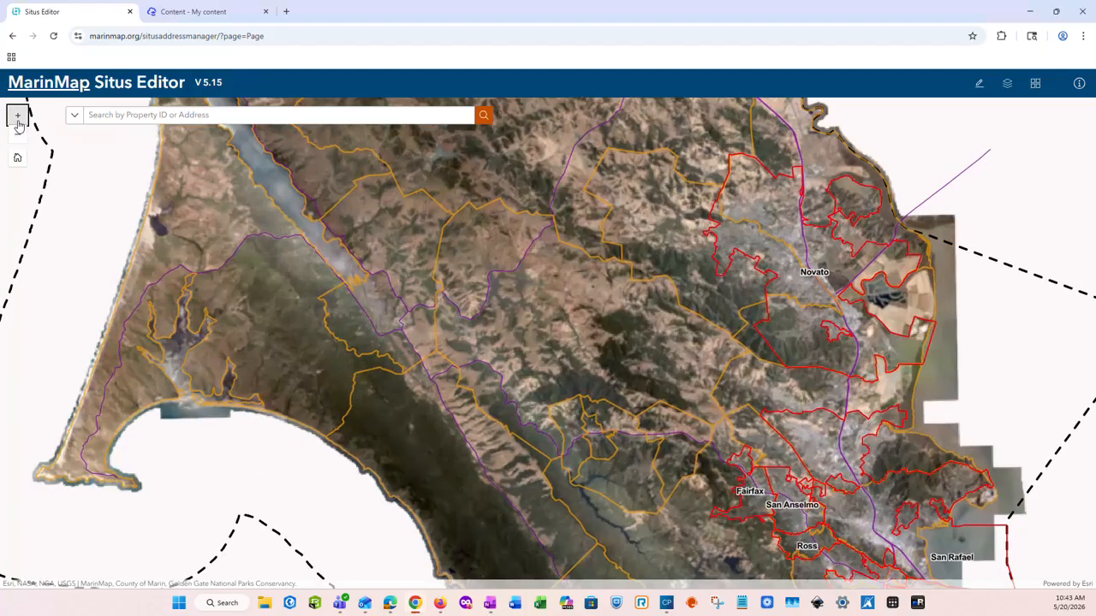
click(18, 116)
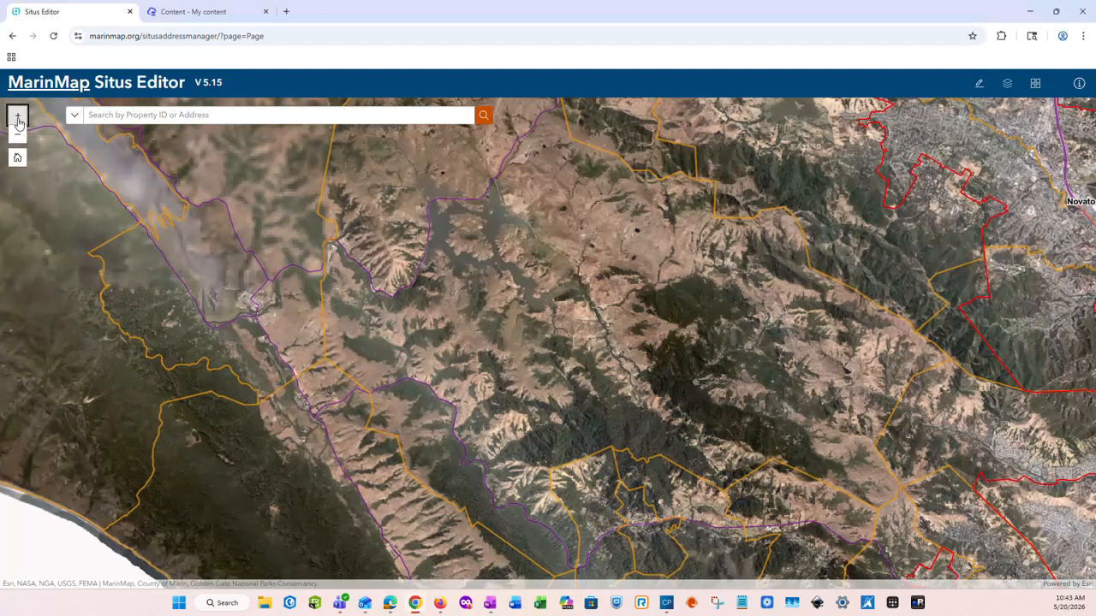
click(18, 120)
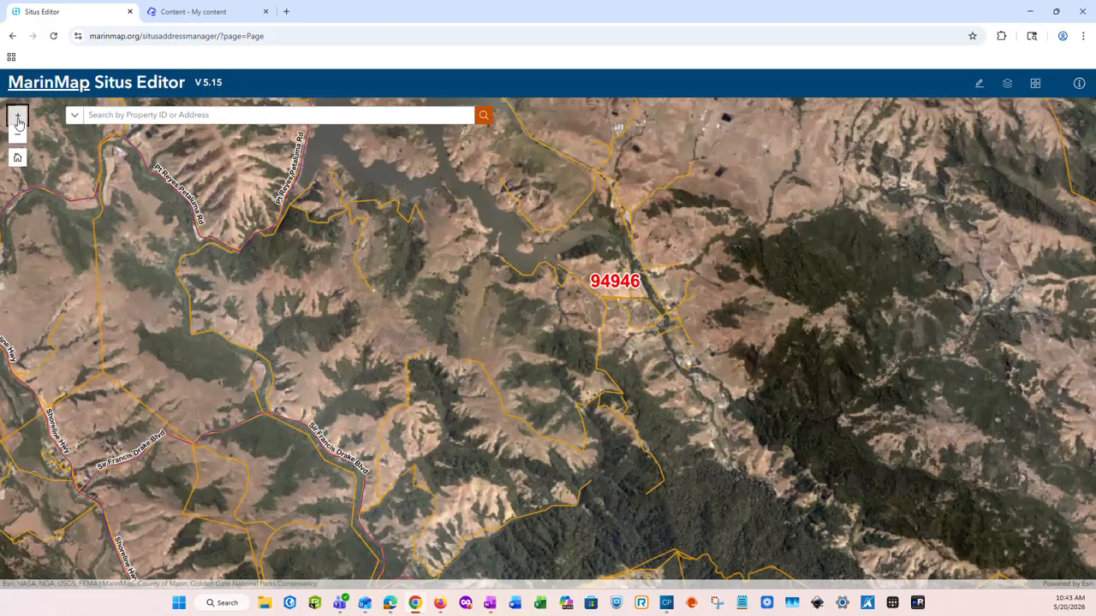
click(19, 137)
click(19, 137)
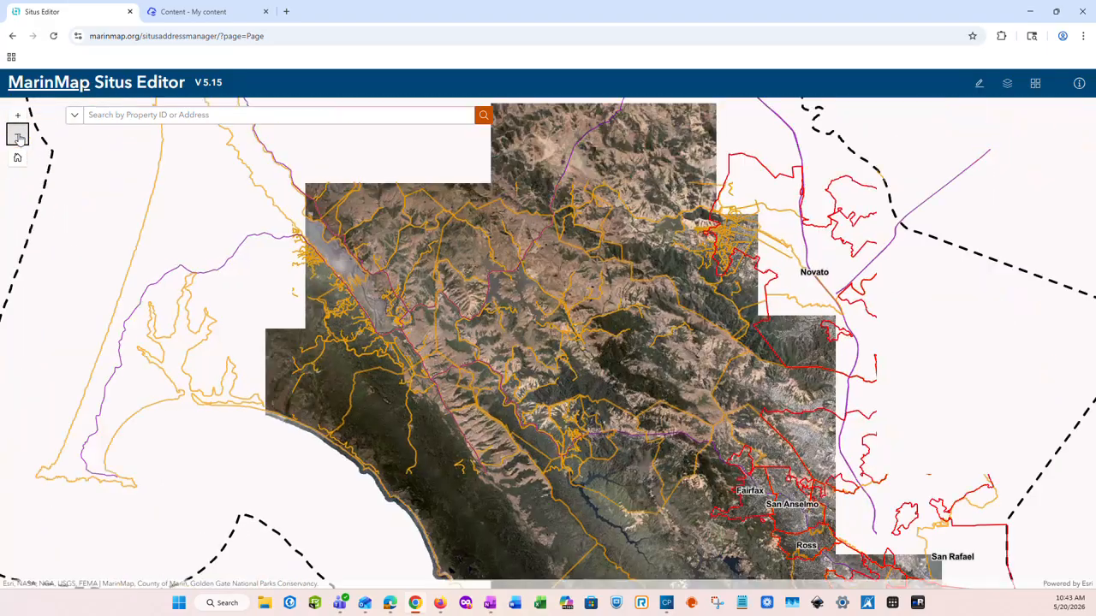
click(19, 137)
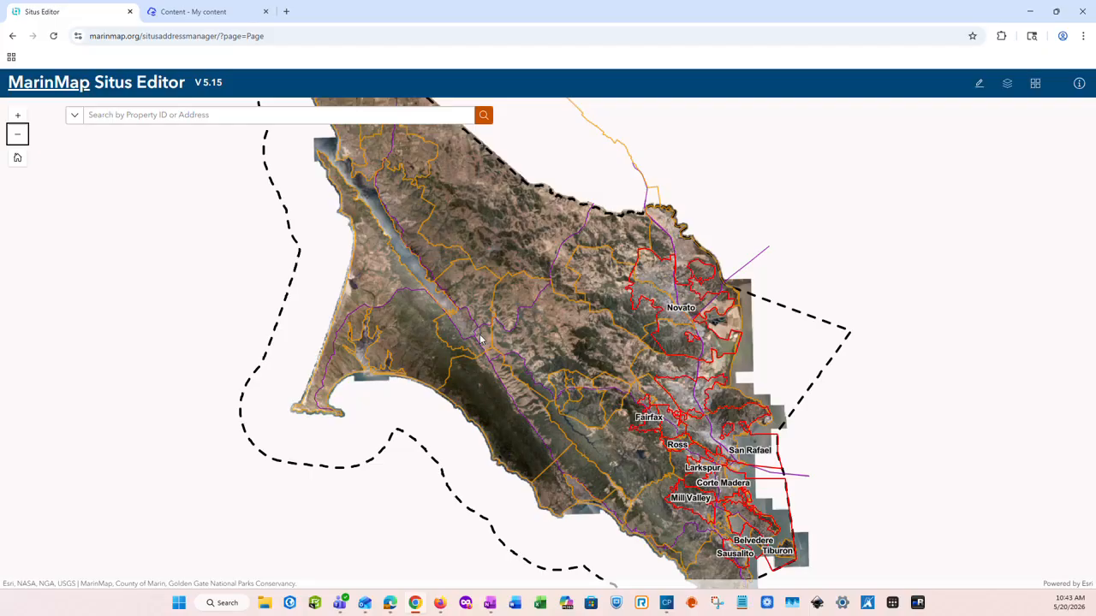
scroll(481, 340, up, 6)
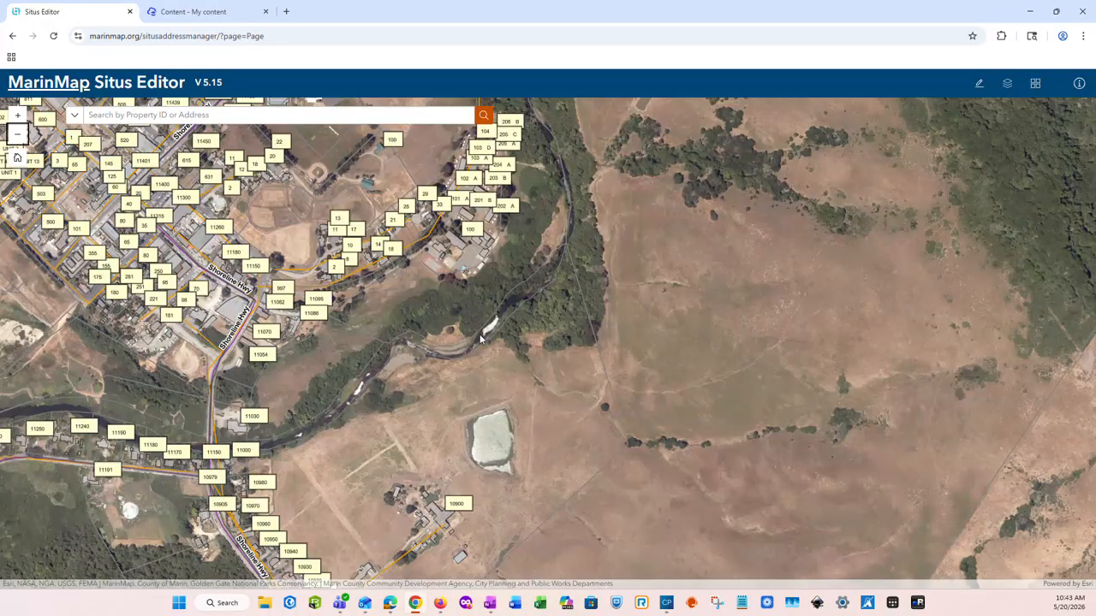
scroll(479, 334, down, 6)
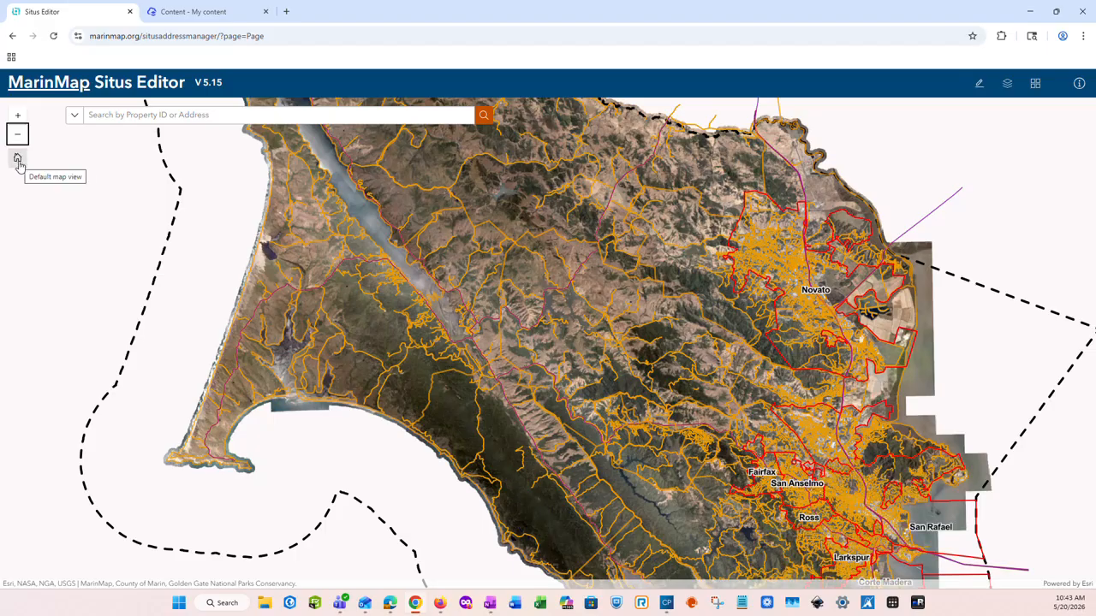
Reset the map to the default whole-county view of Marin County
click(17, 159)
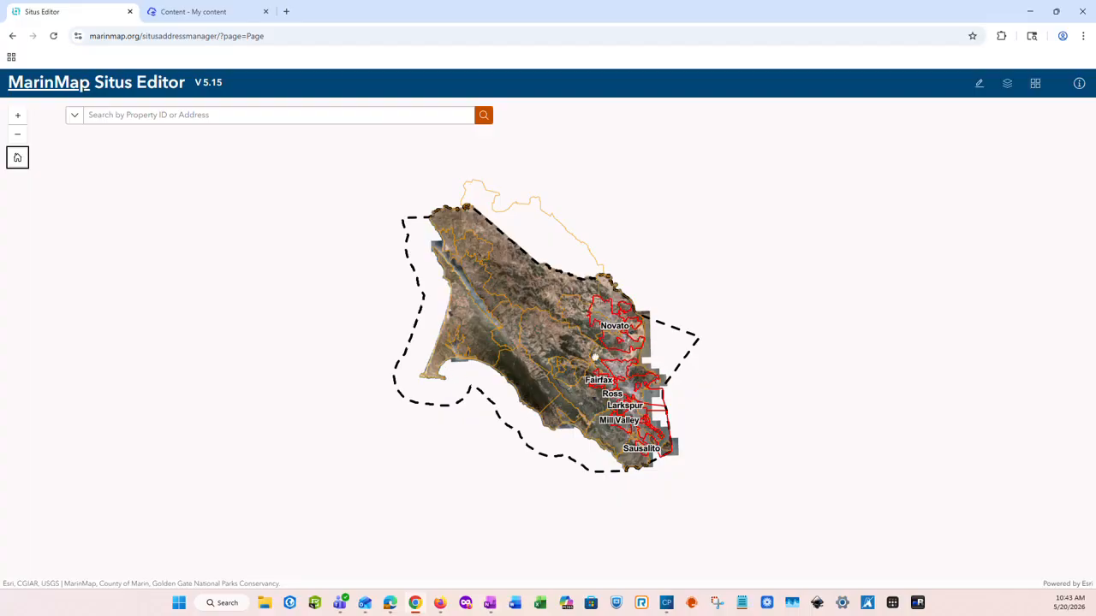
scroll(596, 362, up, 10)
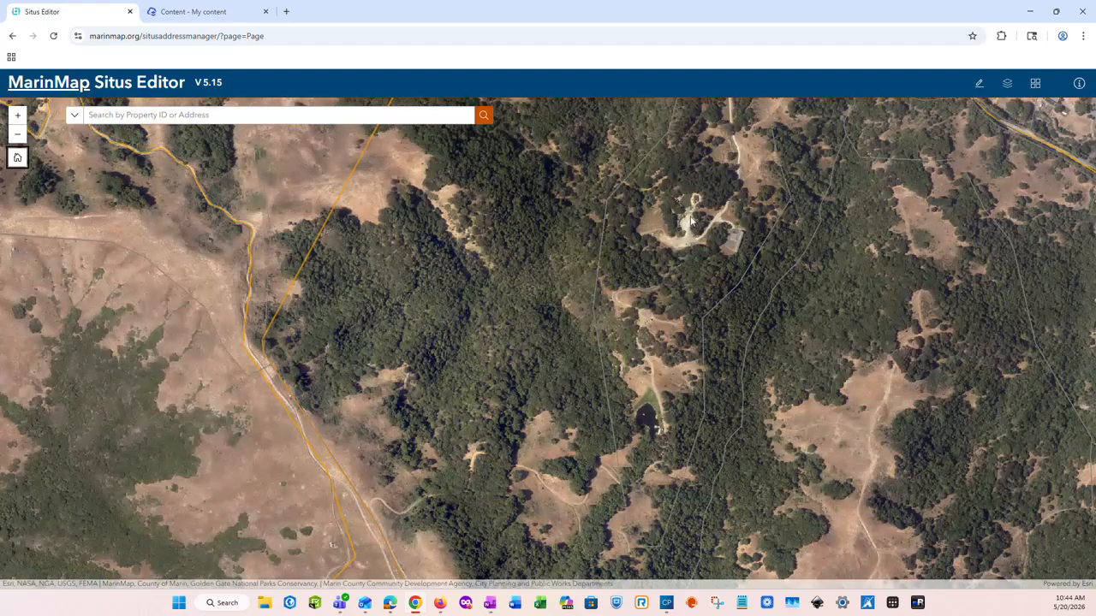
click(18, 159)
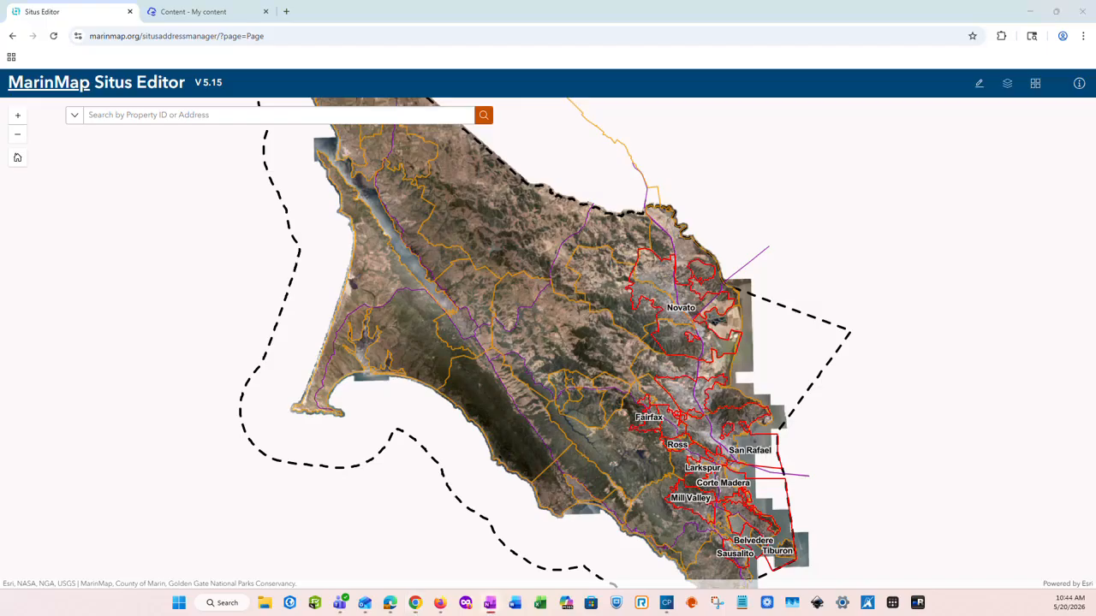
click(133, 115)
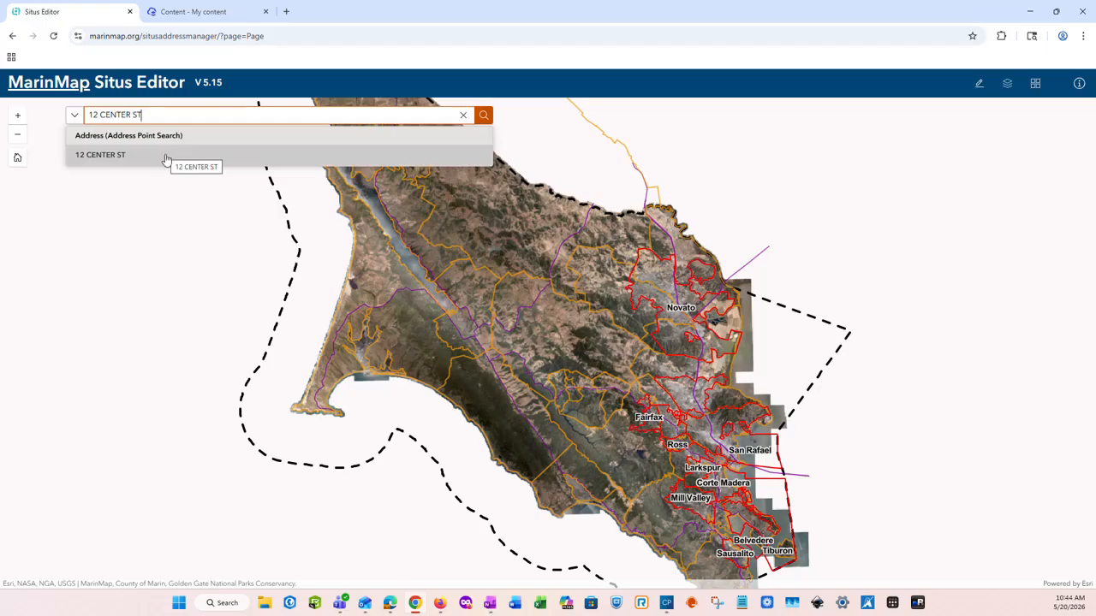
click(167, 157)
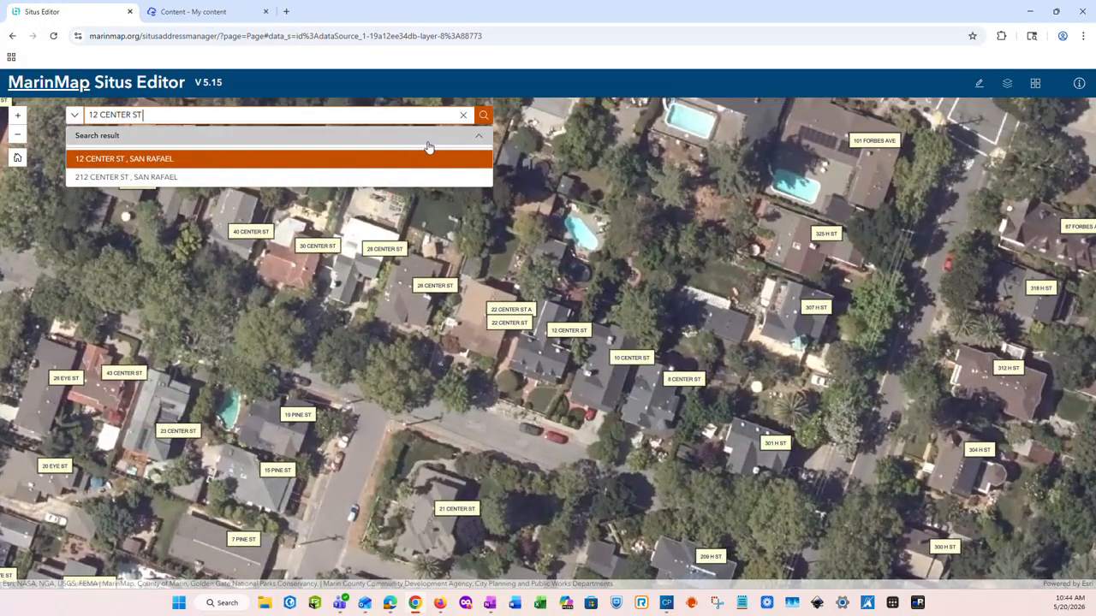
click(463, 117)
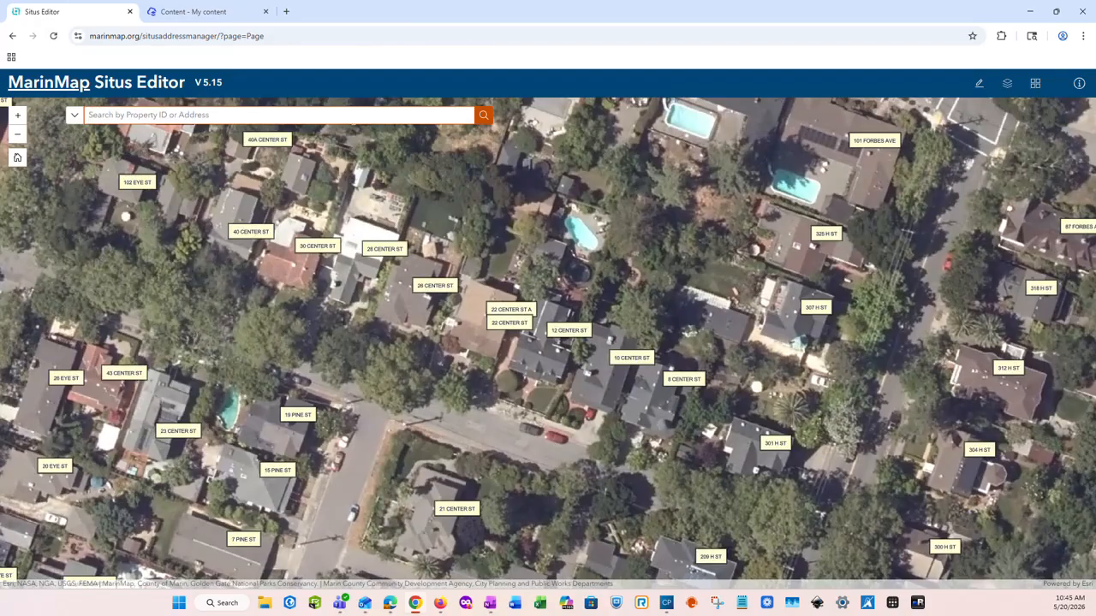
click(17, 157)
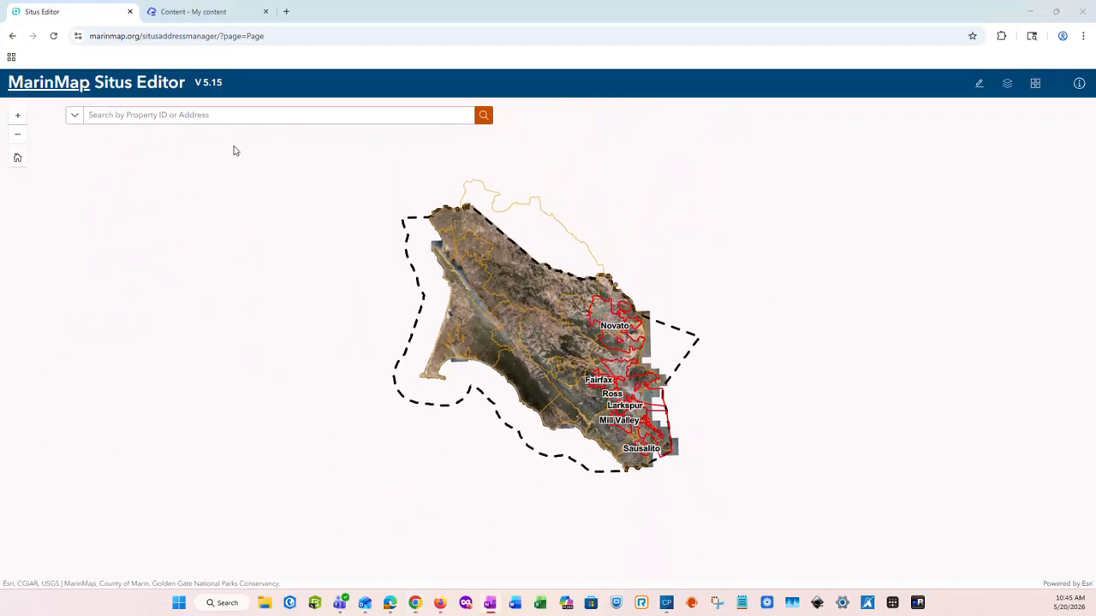
Search property ID 010-181-23, zoom to that parcel, then clear the search box
click(221, 115)
text(010-181-23)
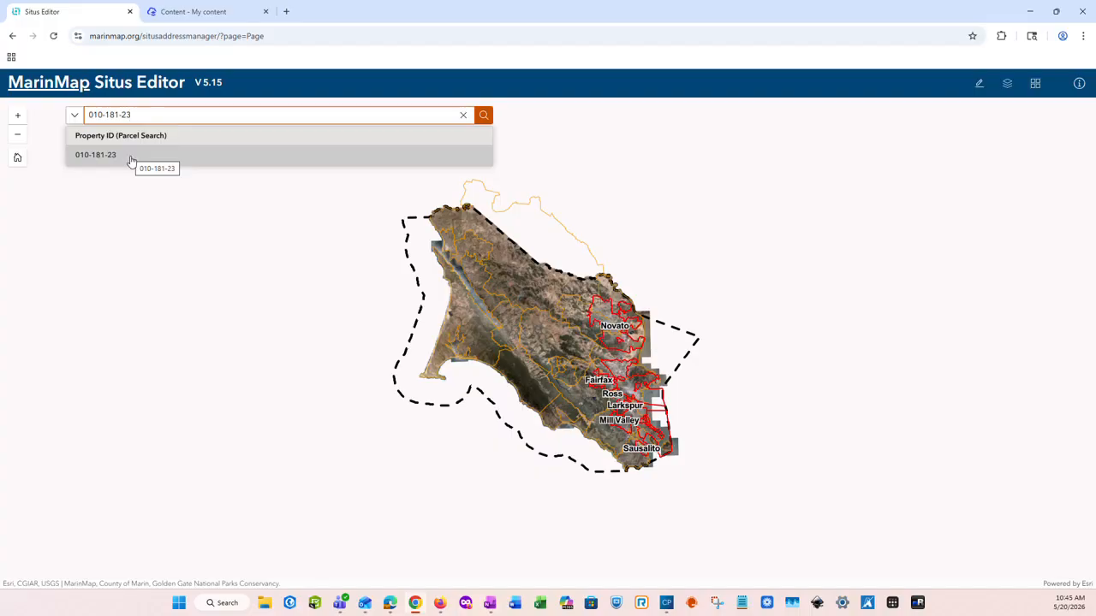
click(111, 155)
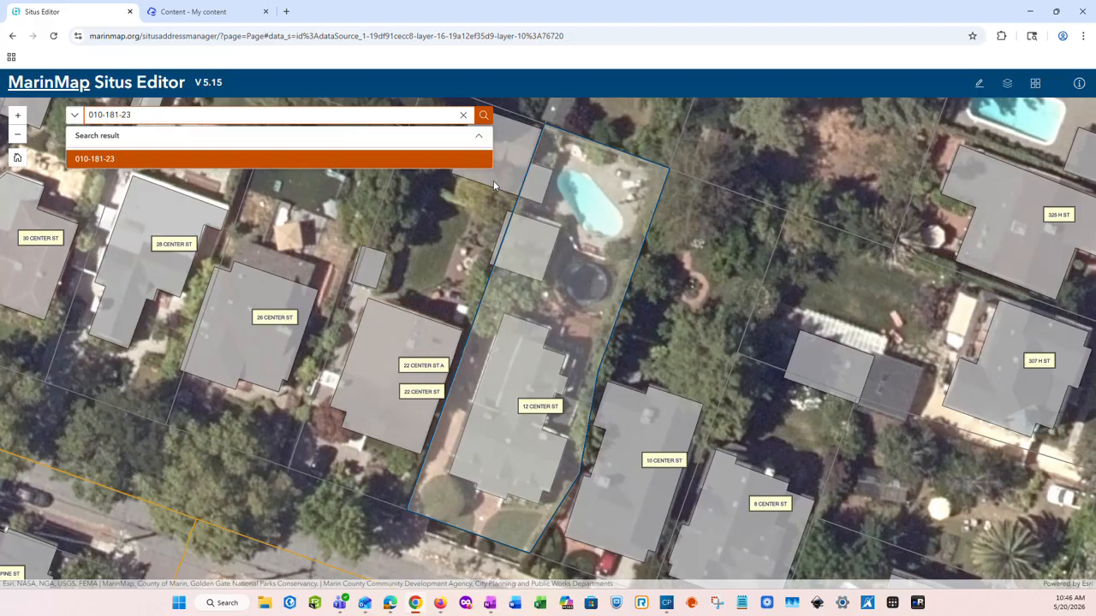
click(463, 115)
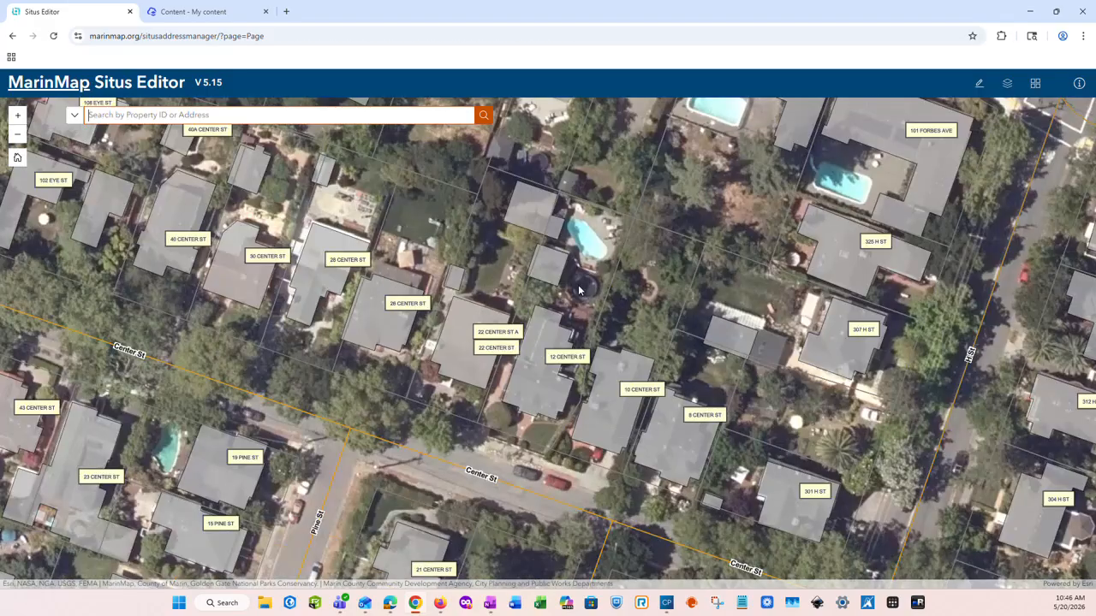
Open Map Layers and filter the layer list with 'ro' to show the road layers
click(1009, 88)
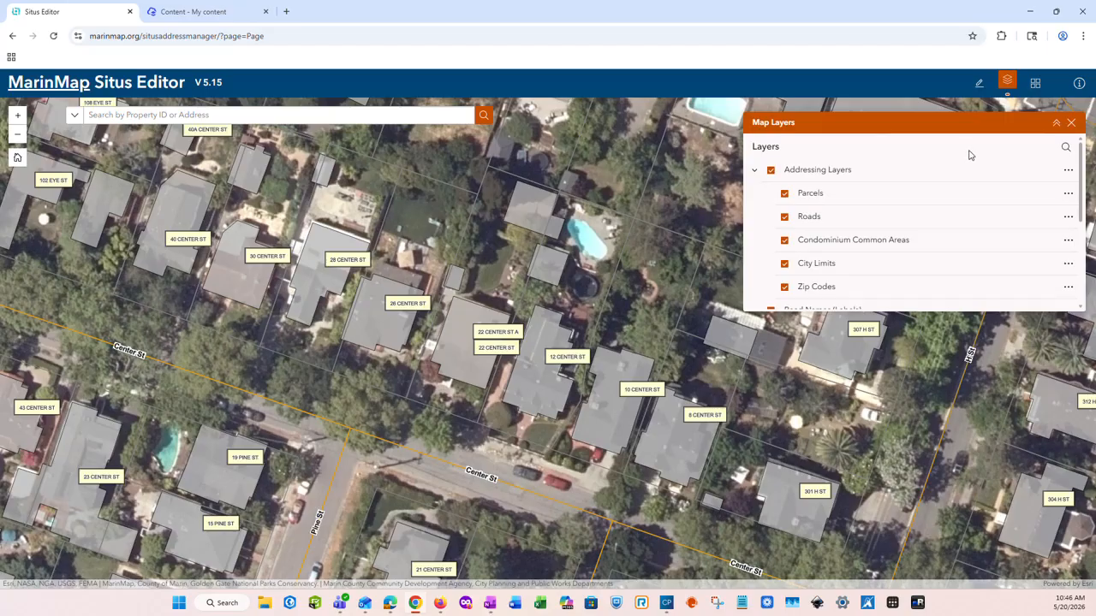
click(1065, 149)
text(ro)
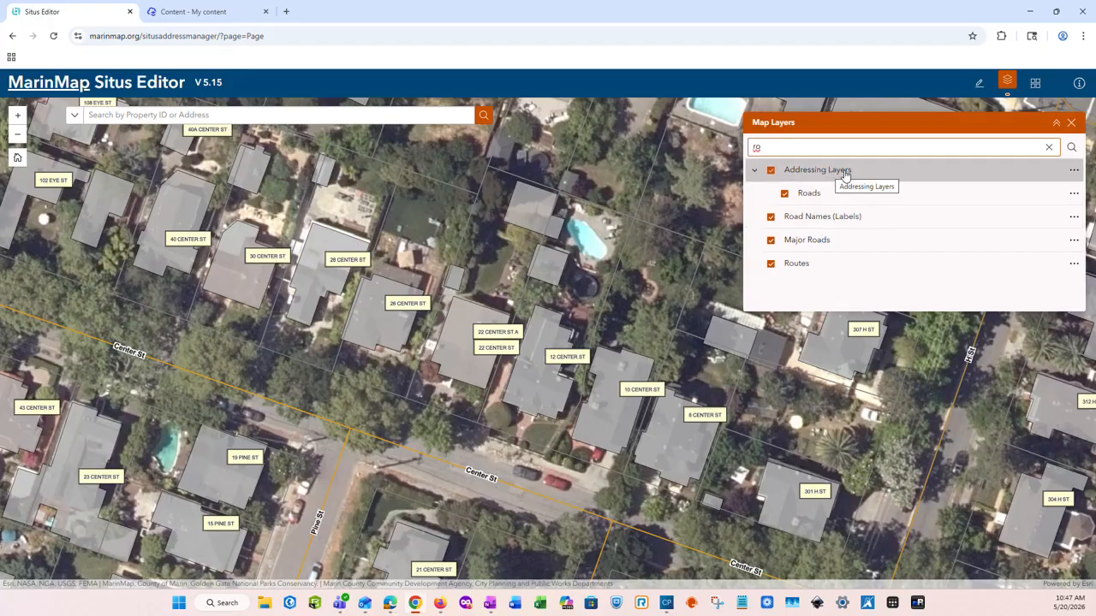
Hide the Road Names (Labels), Major Roads and Routes layers, then turn all three back on
click(770, 218)
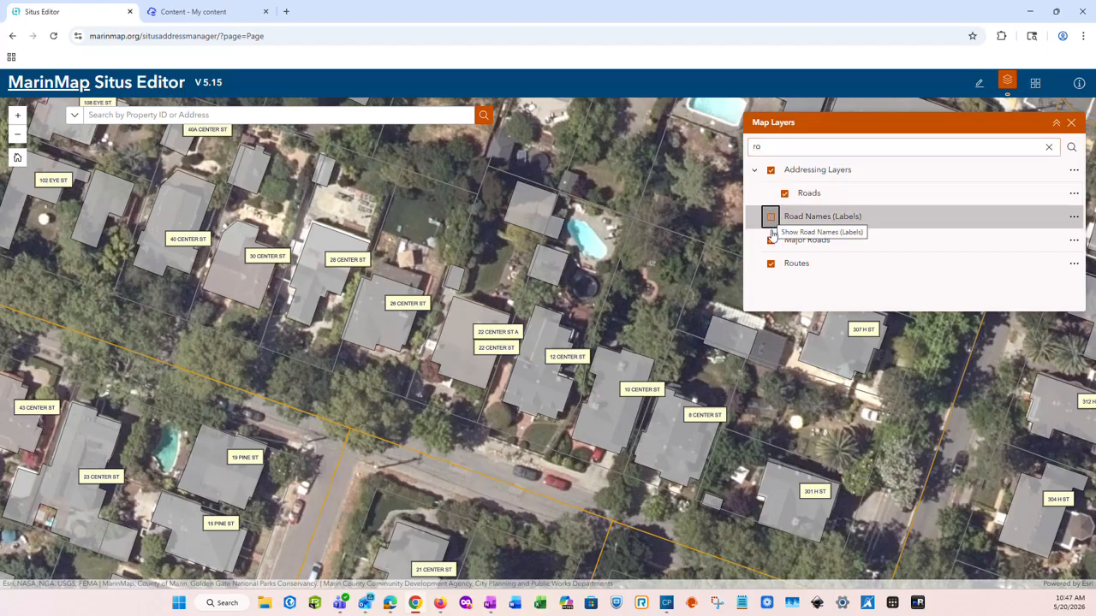
click(770, 240)
click(770, 265)
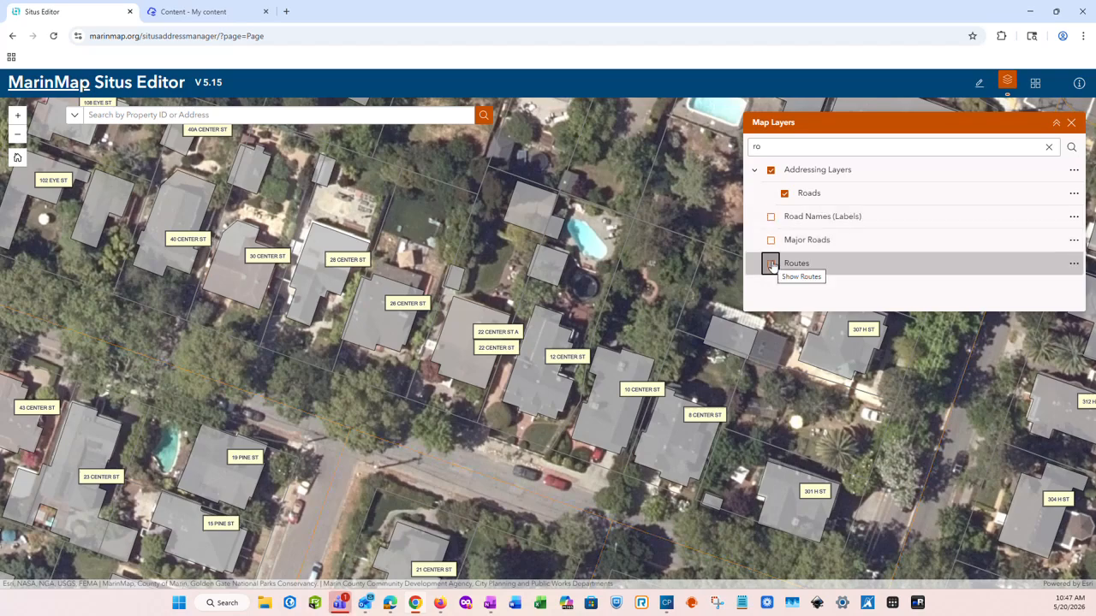
click(771, 265)
click(771, 241)
click(771, 219)
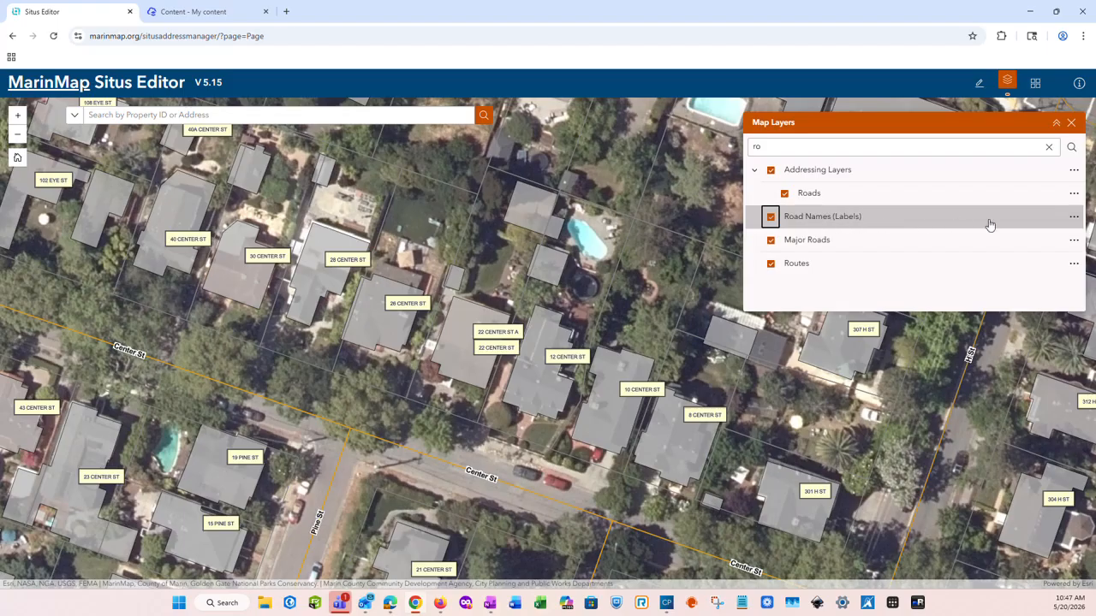
Toggle the road name labels off and on twice from the Road Names layer options
click(1071, 220)
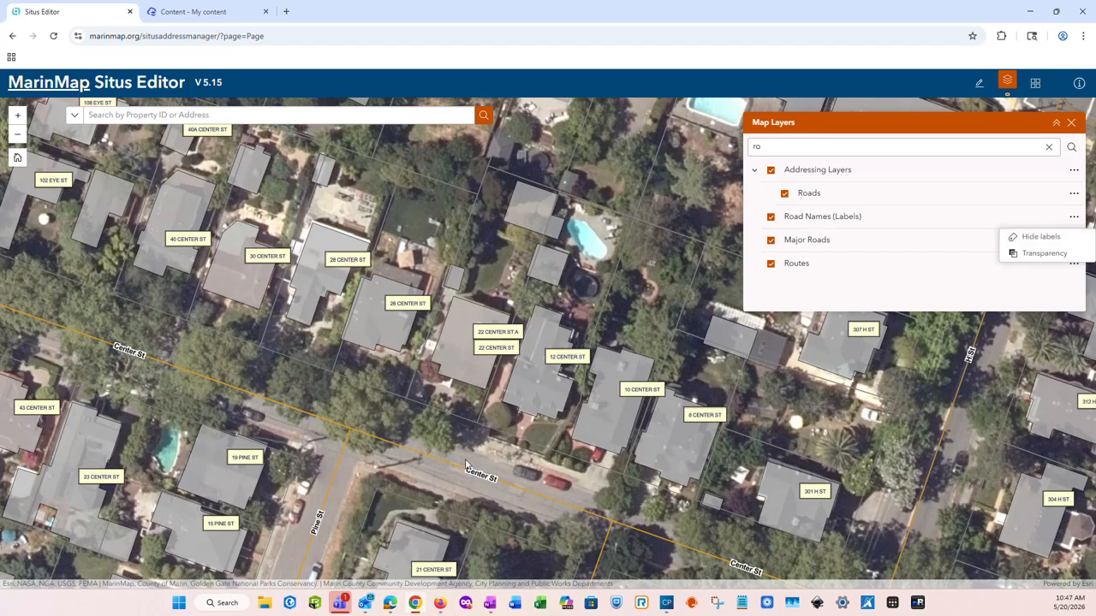
click(1055, 240)
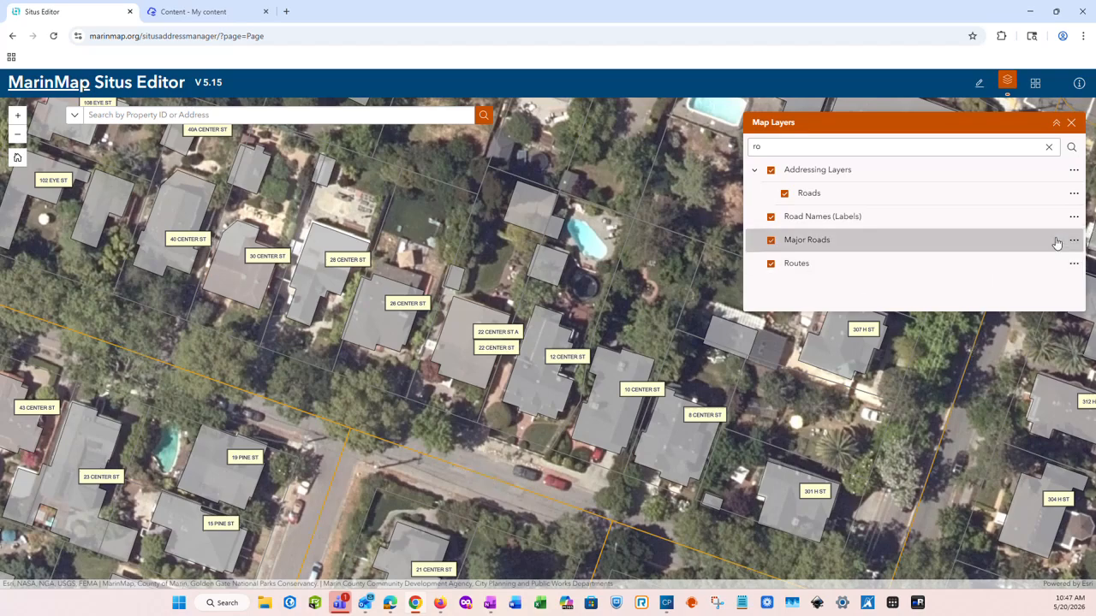
click(1074, 217)
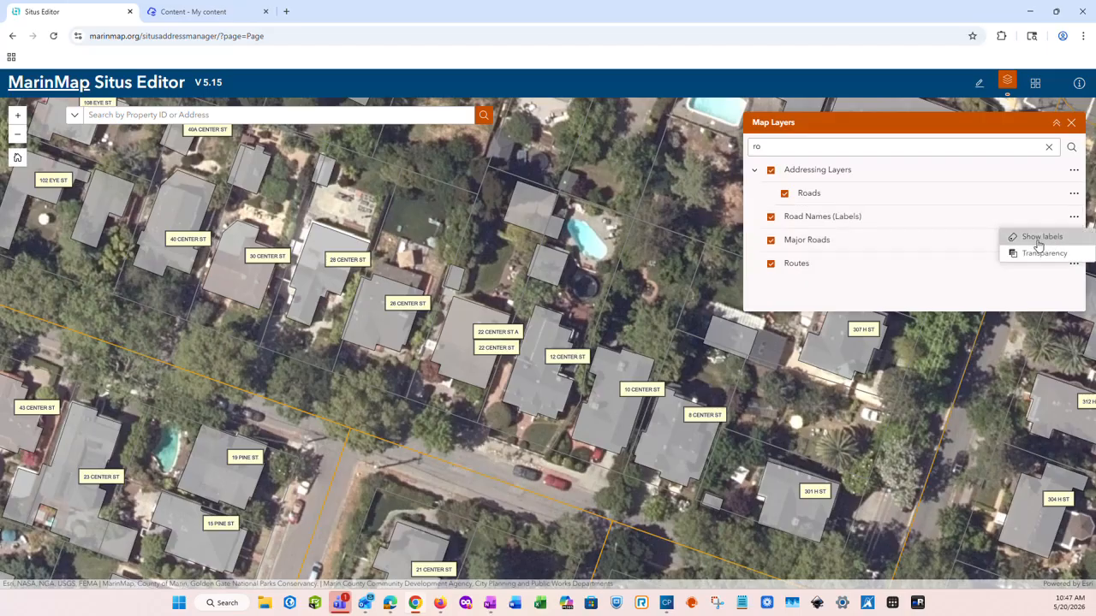
click(1040, 240)
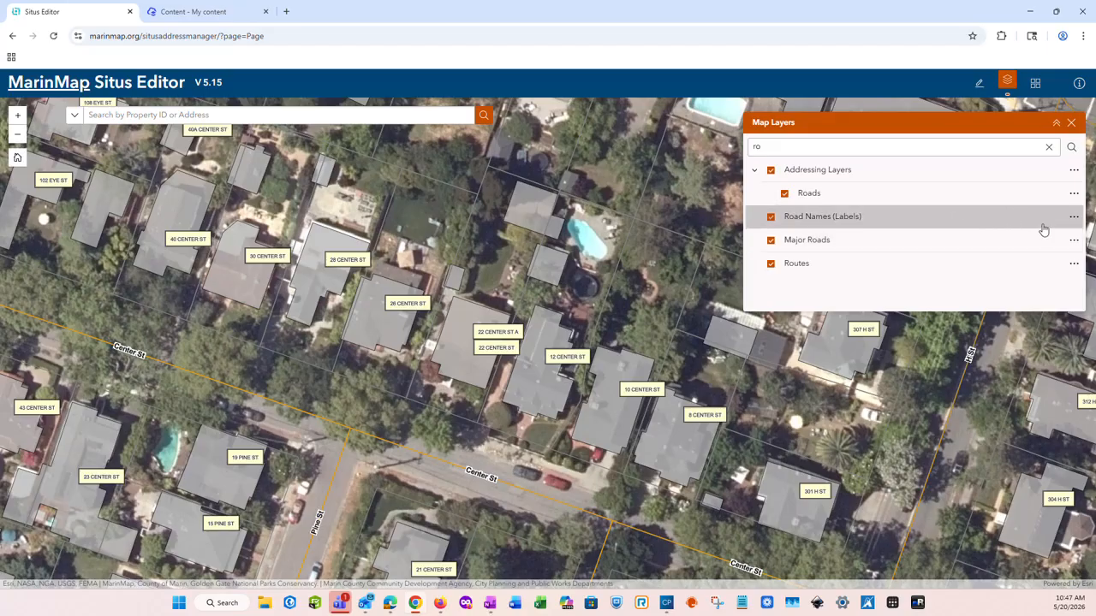
click(1074, 217)
click(1041, 239)
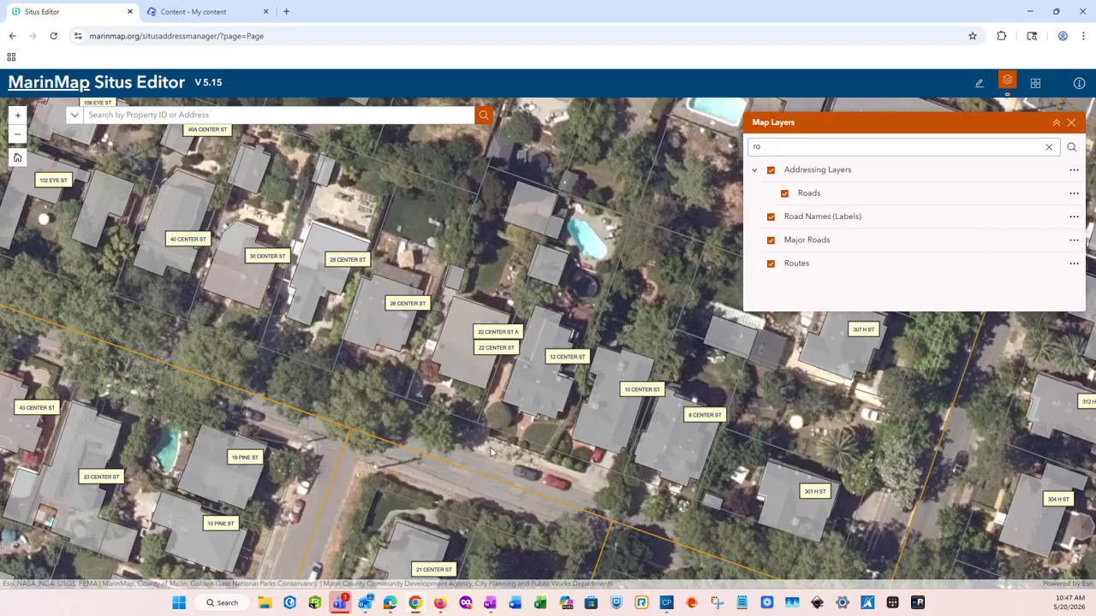
click(1074, 218)
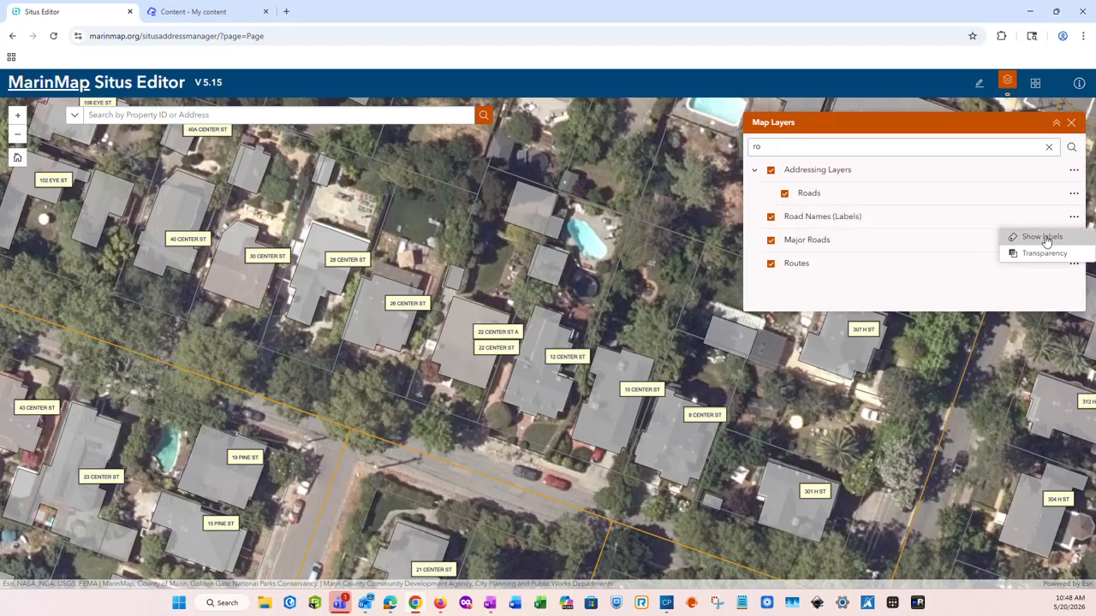
click(1045, 239)
Close the Road Names (Labels) options and show the Routes layer's display options
click(1073, 220)
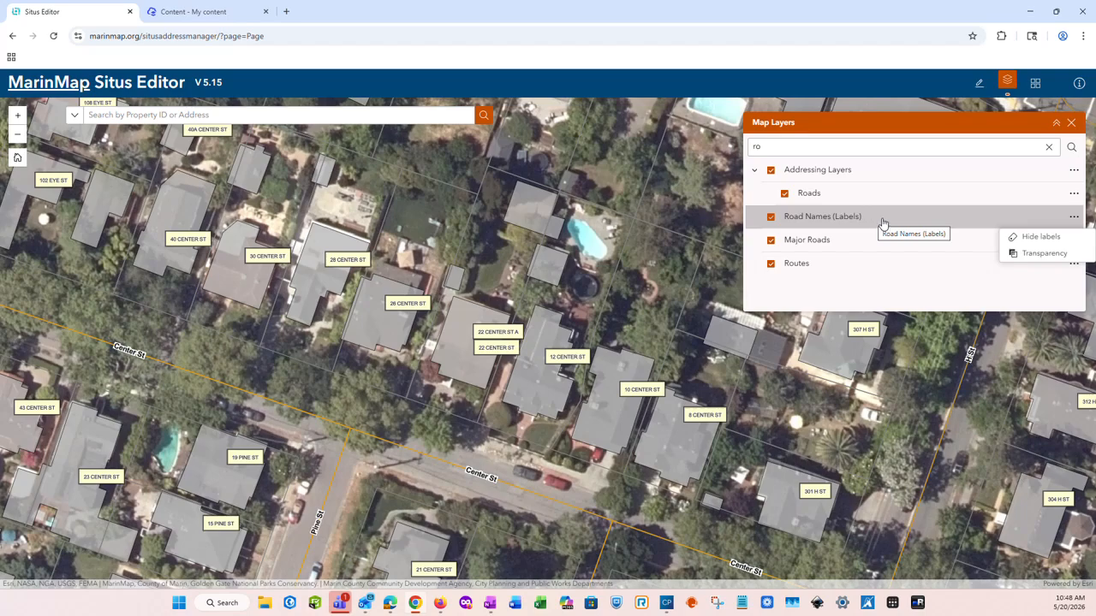
click(1048, 239)
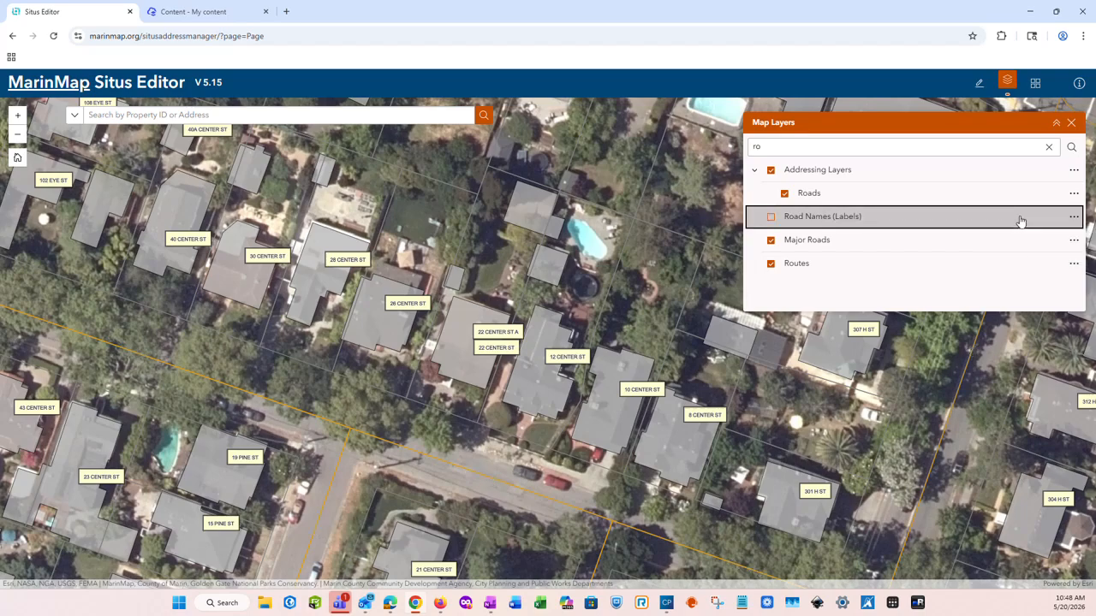
click(1072, 265)
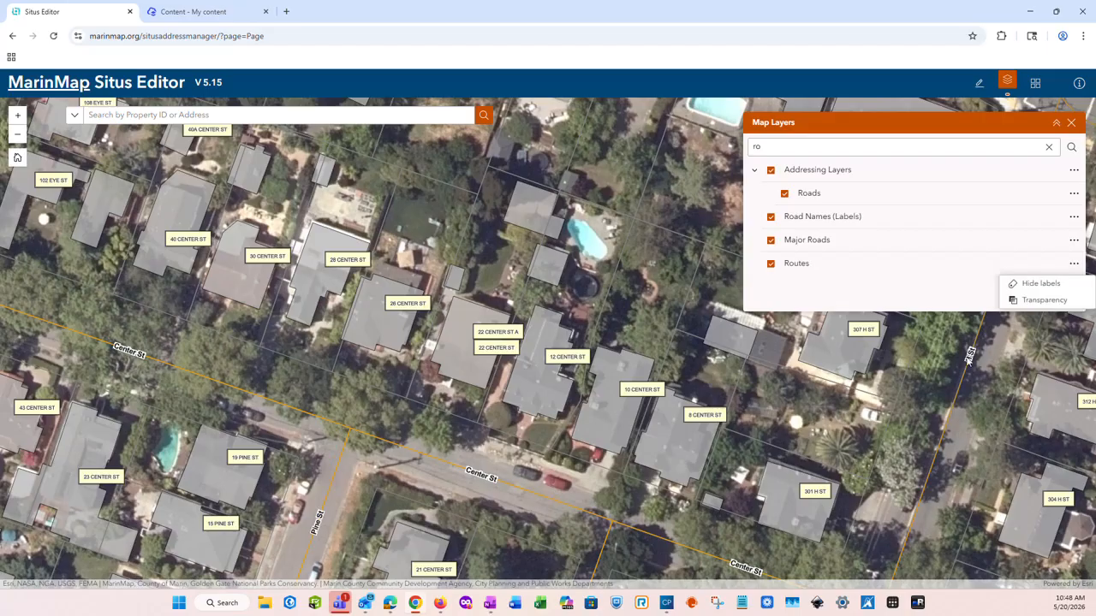
click(1041, 301)
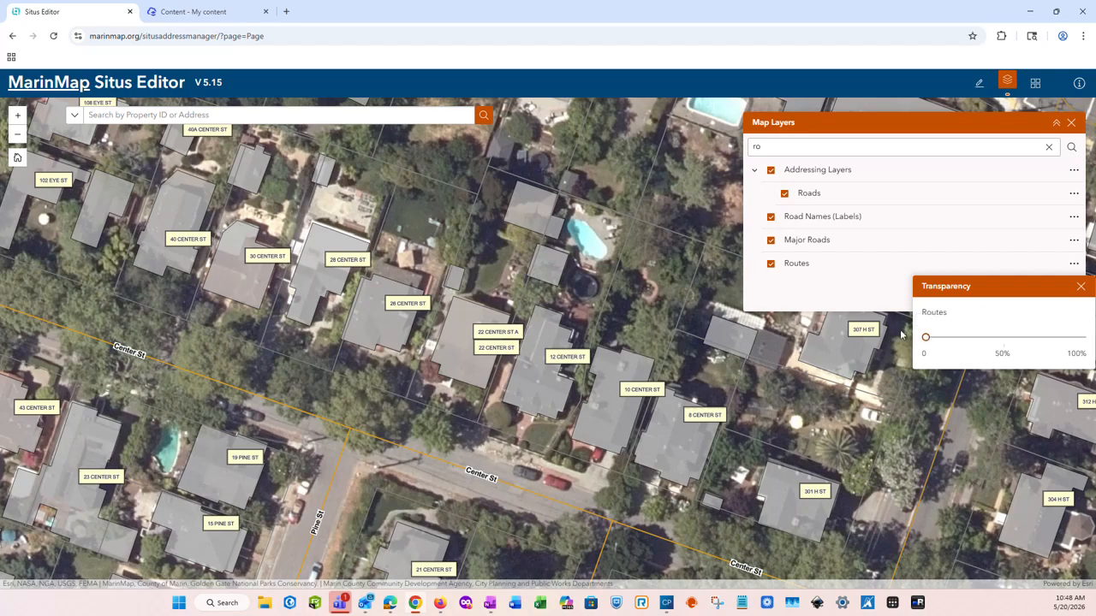
drag(928, 341, 1089, 339)
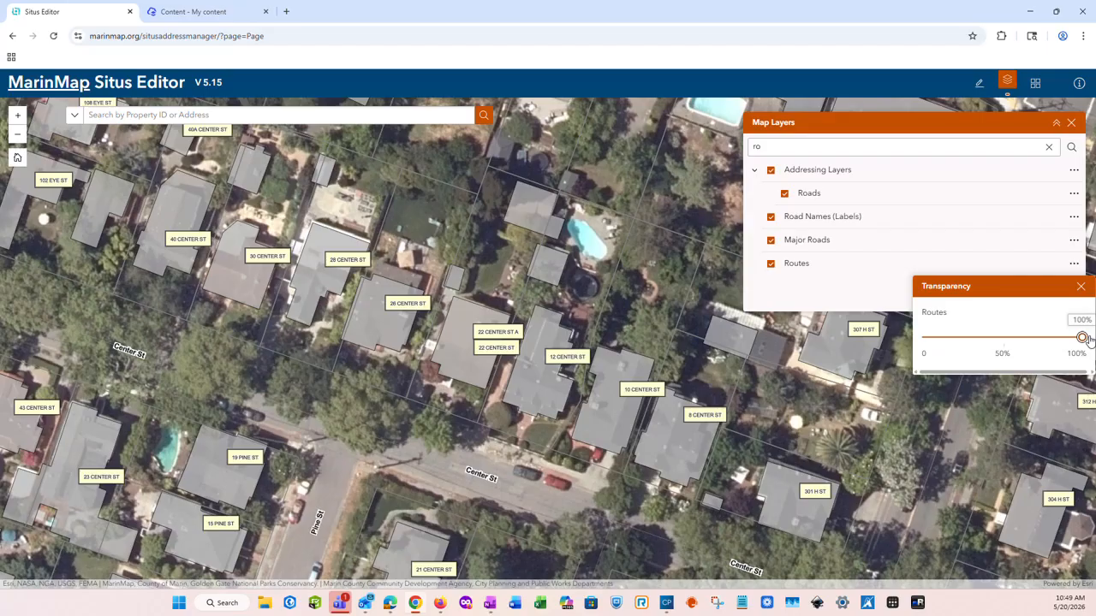
drag(1088, 339, 923, 342)
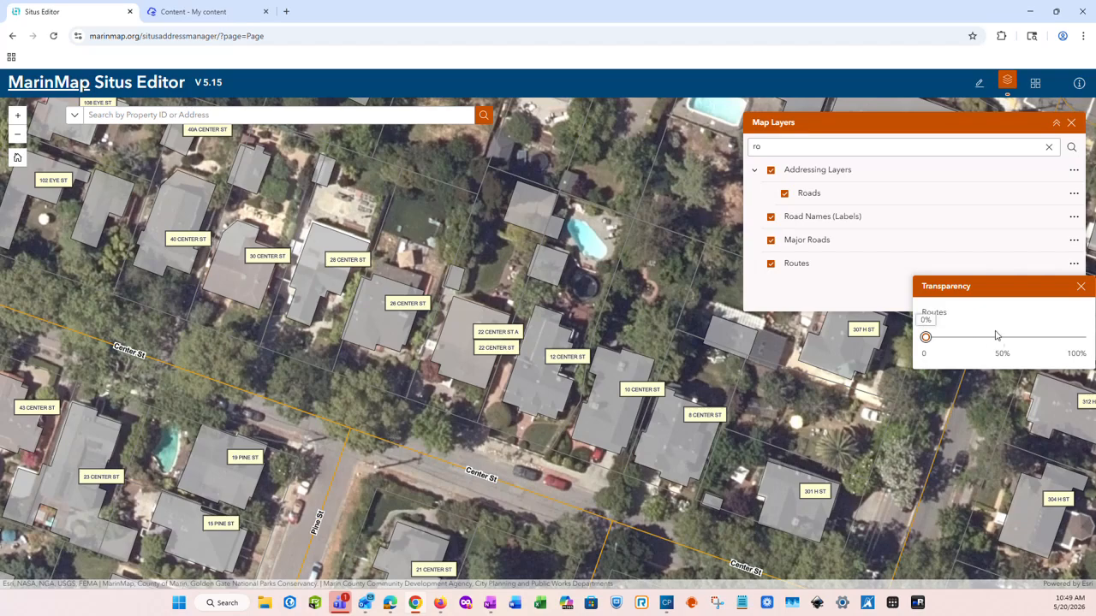
click(1081, 286)
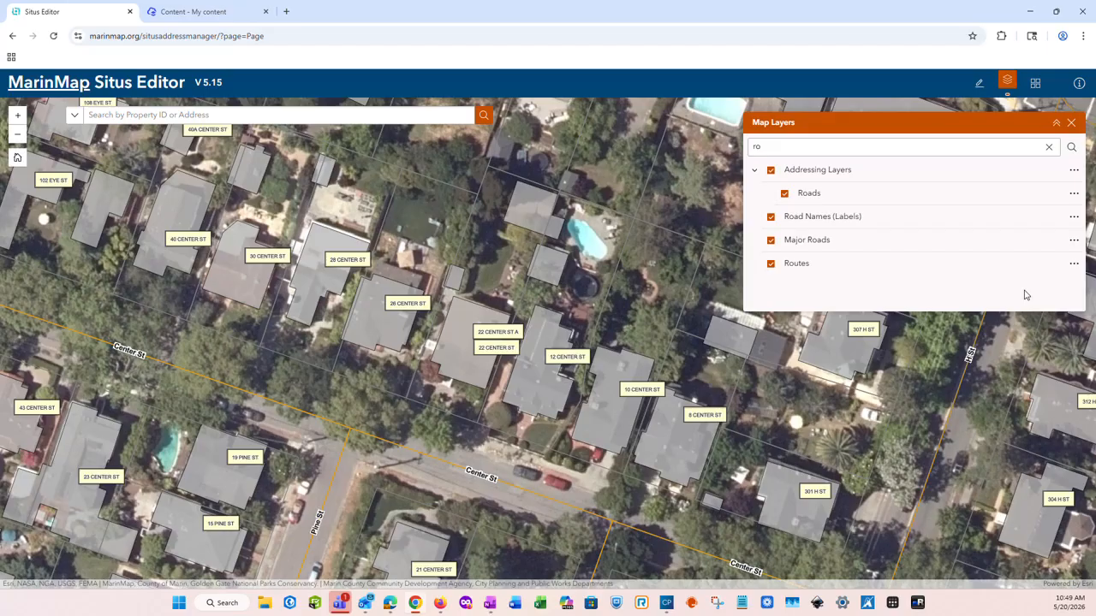
Clear the 'ro' layer filter and close the Map Layers panel
click(1049, 146)
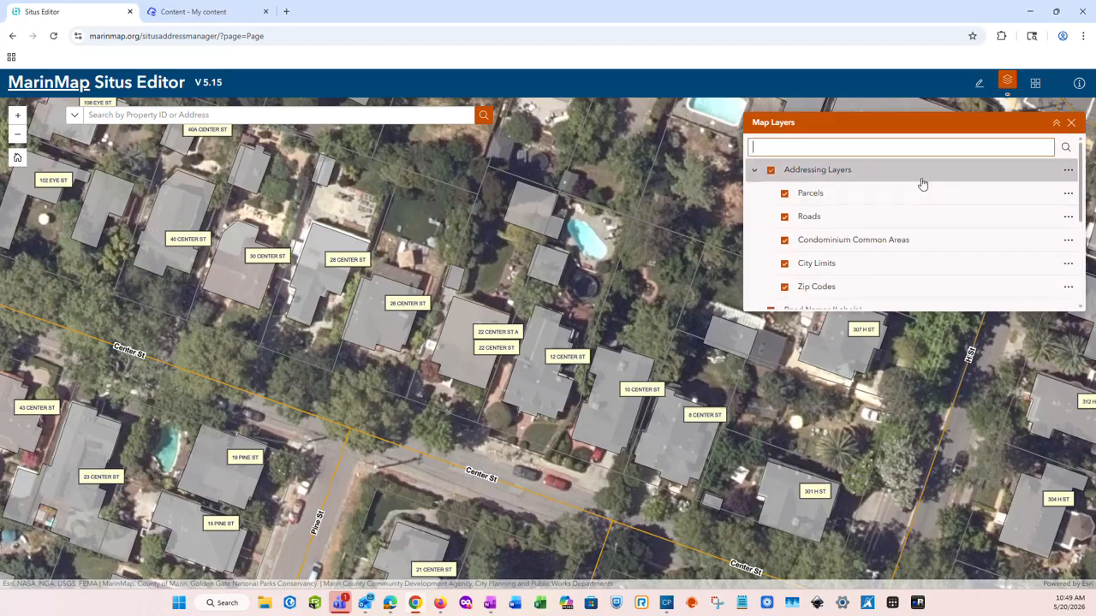
scroll(923, 183, down, 3)
scroll(894, 274, up, 3)
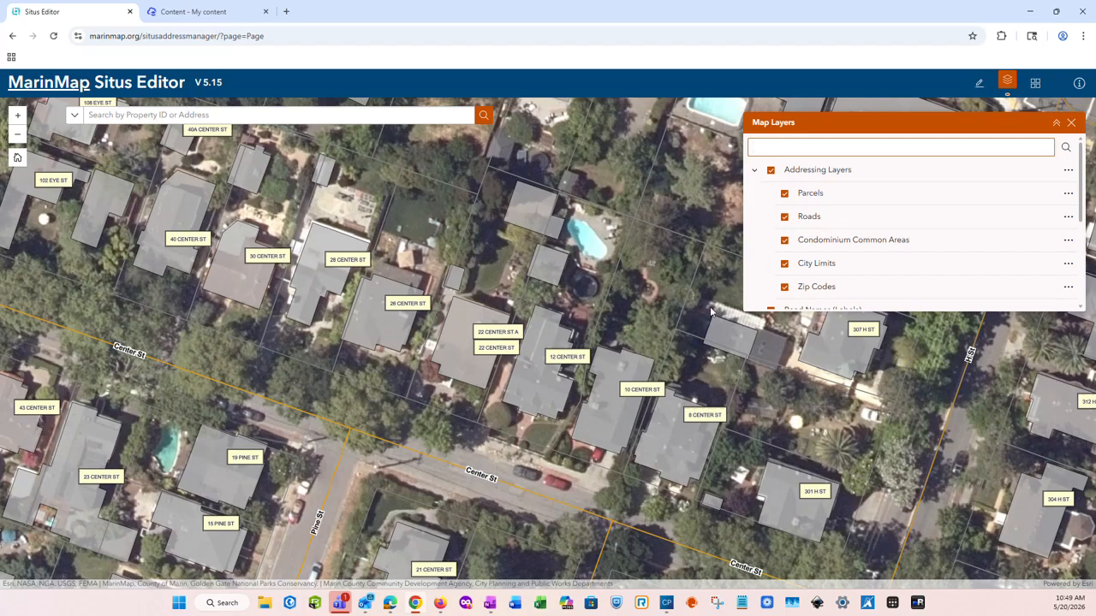
click(1072, 123)
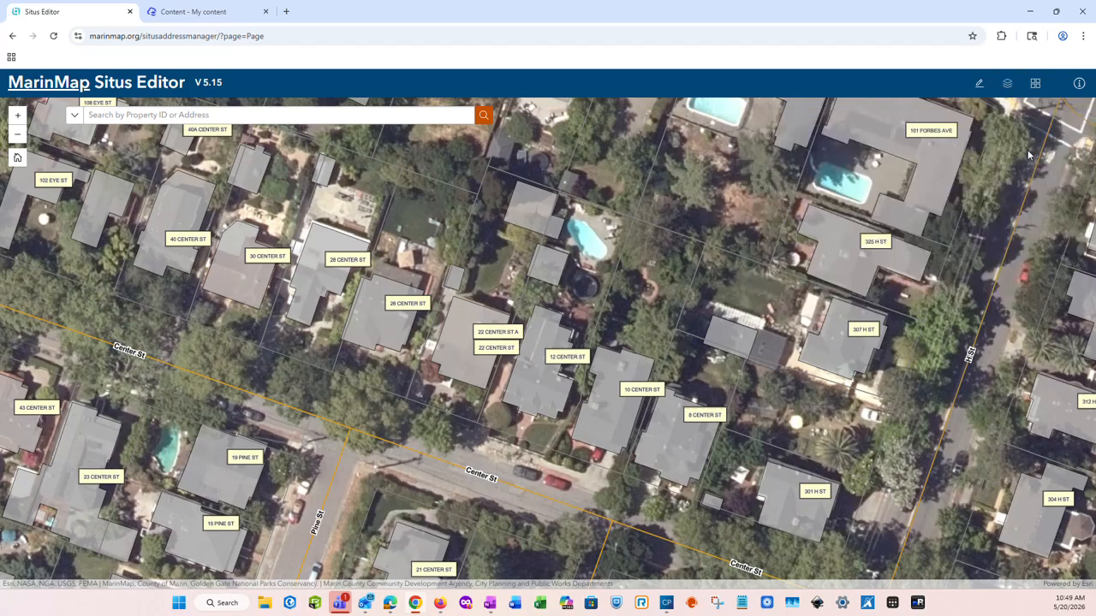
click(1036, 86)
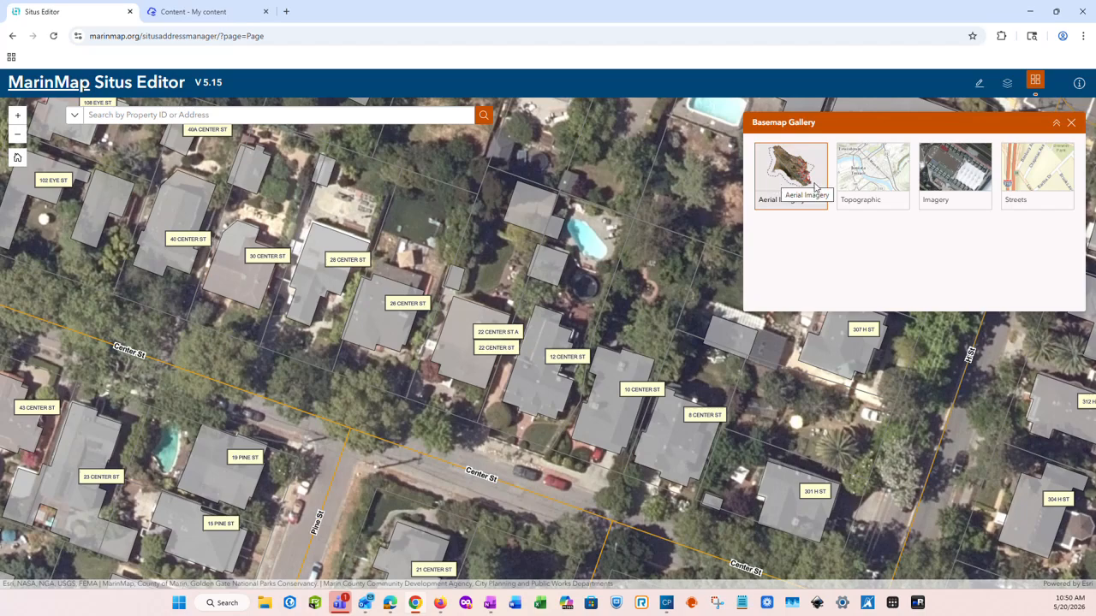
click(877, 176)
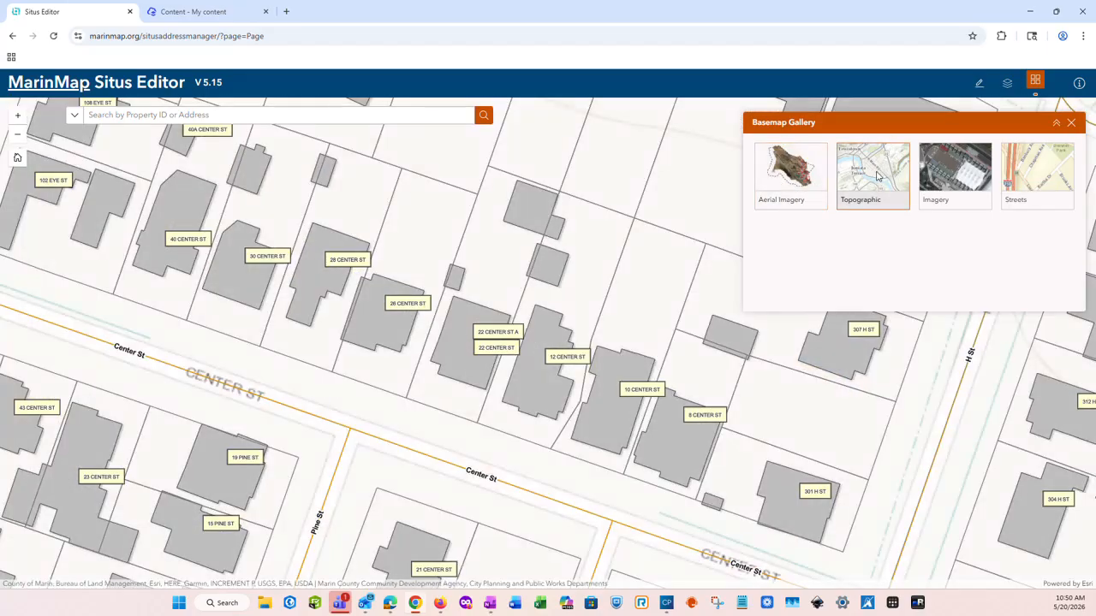
click(1040, 184)
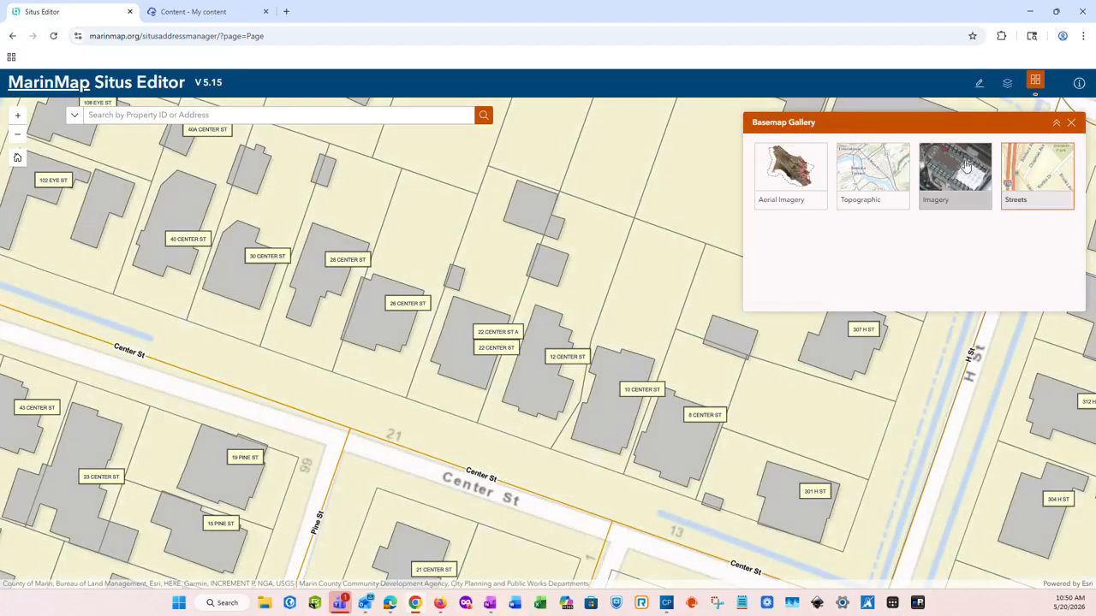
click(786, 171)
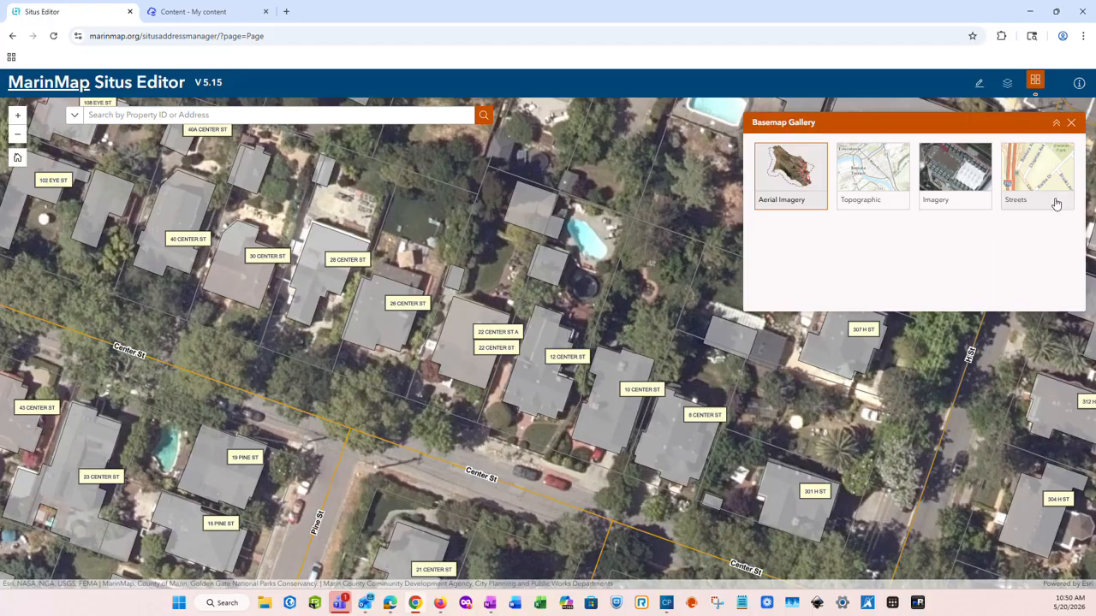
click(1070, 124)
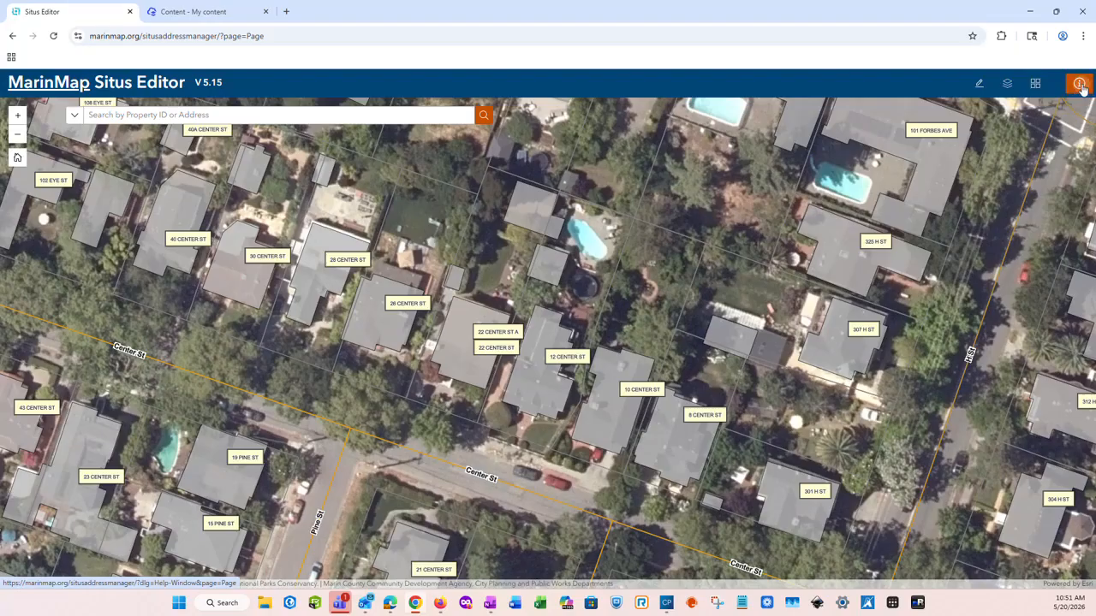
click(1081, 87)
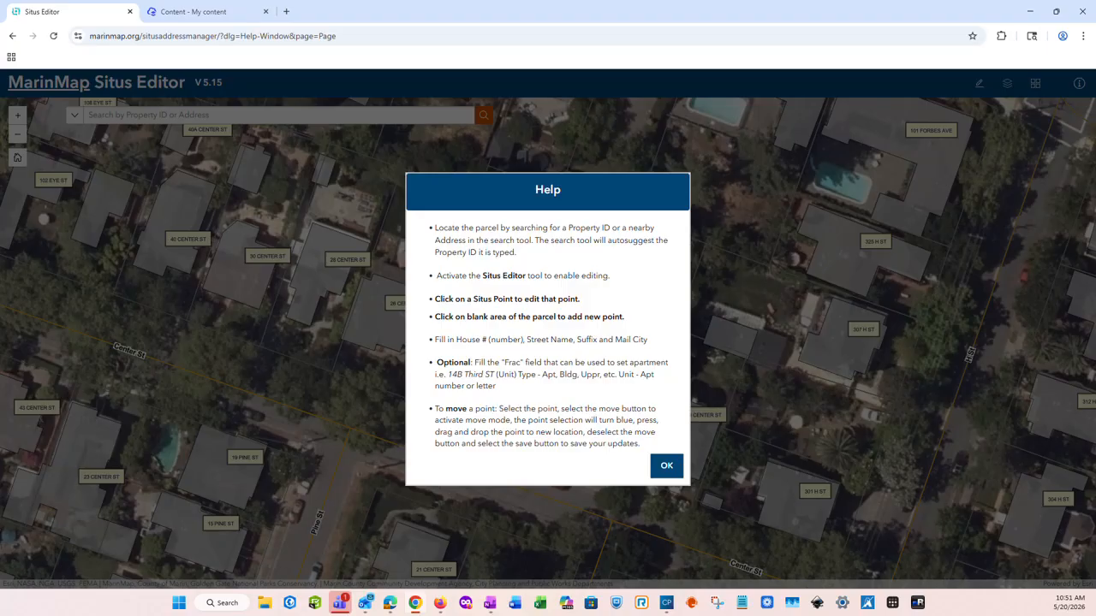
click(665, 469)
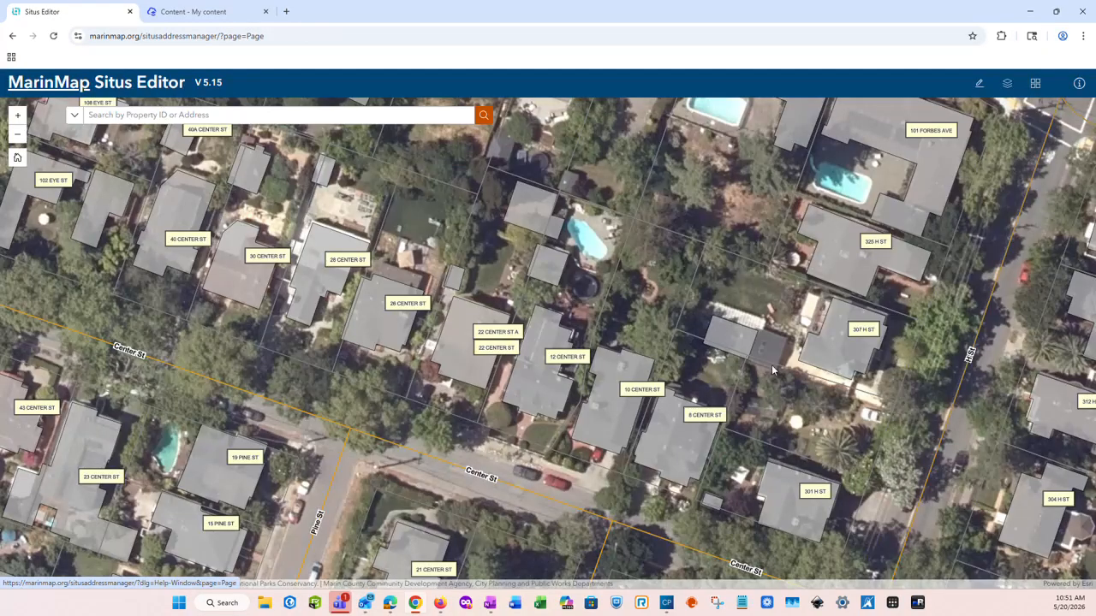
click(1078, 84)
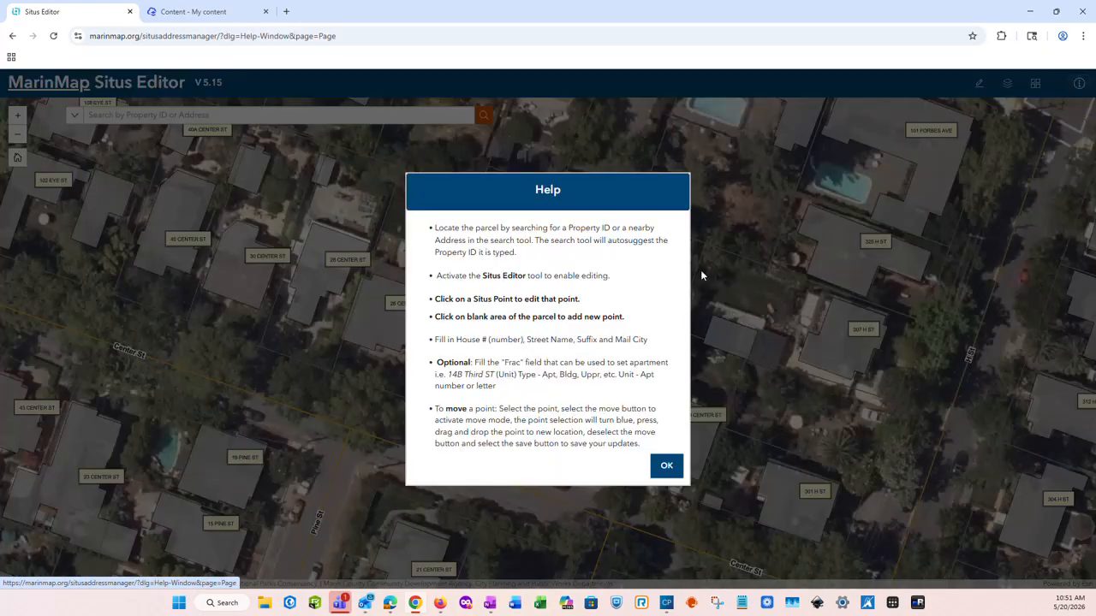
click(666, 467)
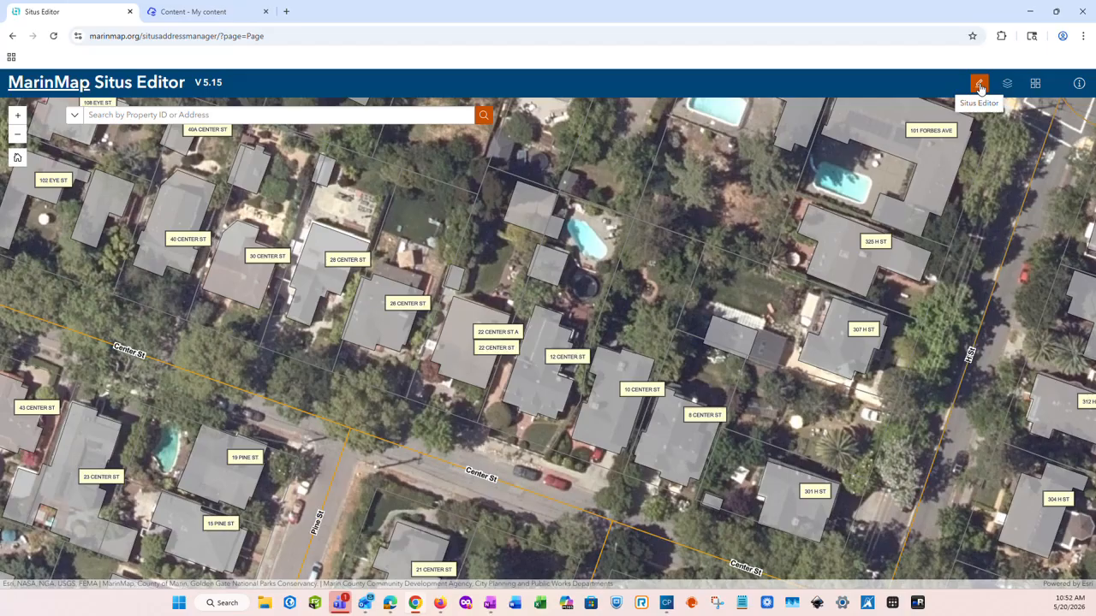
click(979, 85)
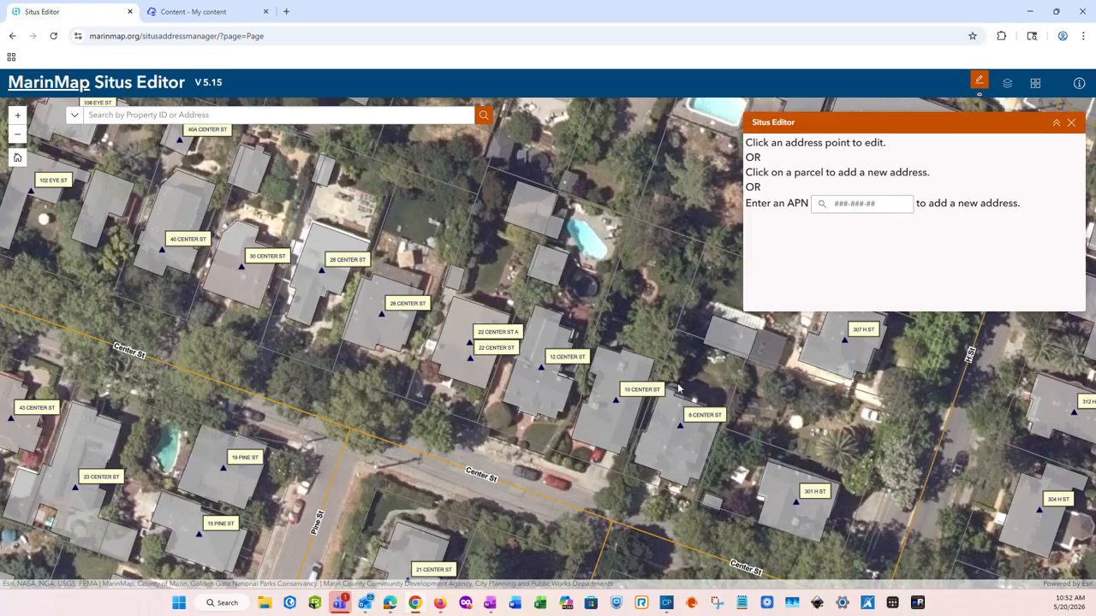
drag(544, 388, 491, 377)
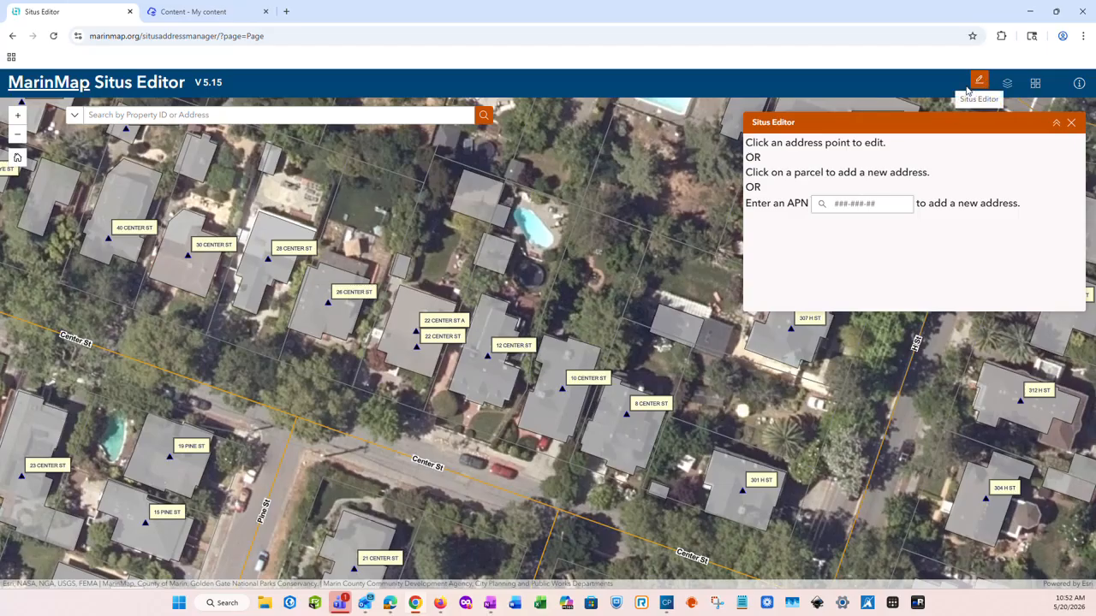
click(488, 358)
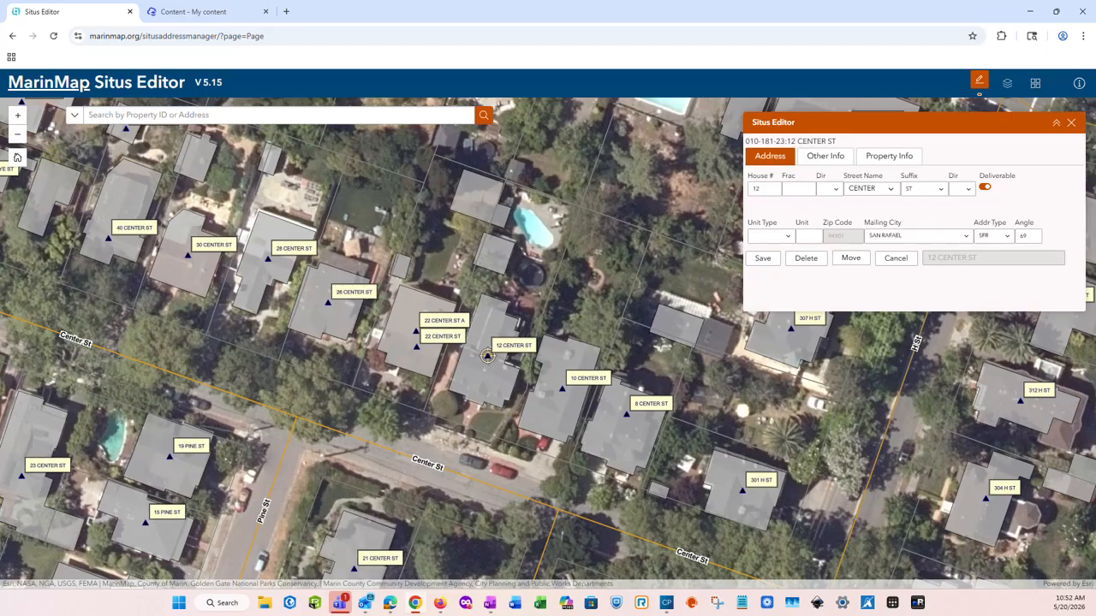
click(818, 165)
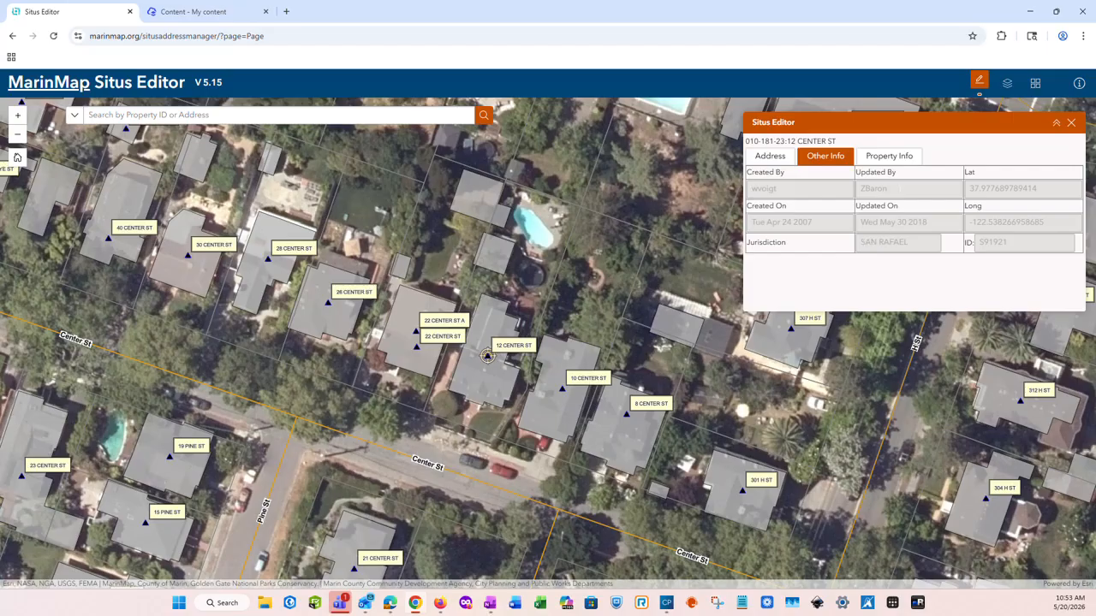
click(893, 160)
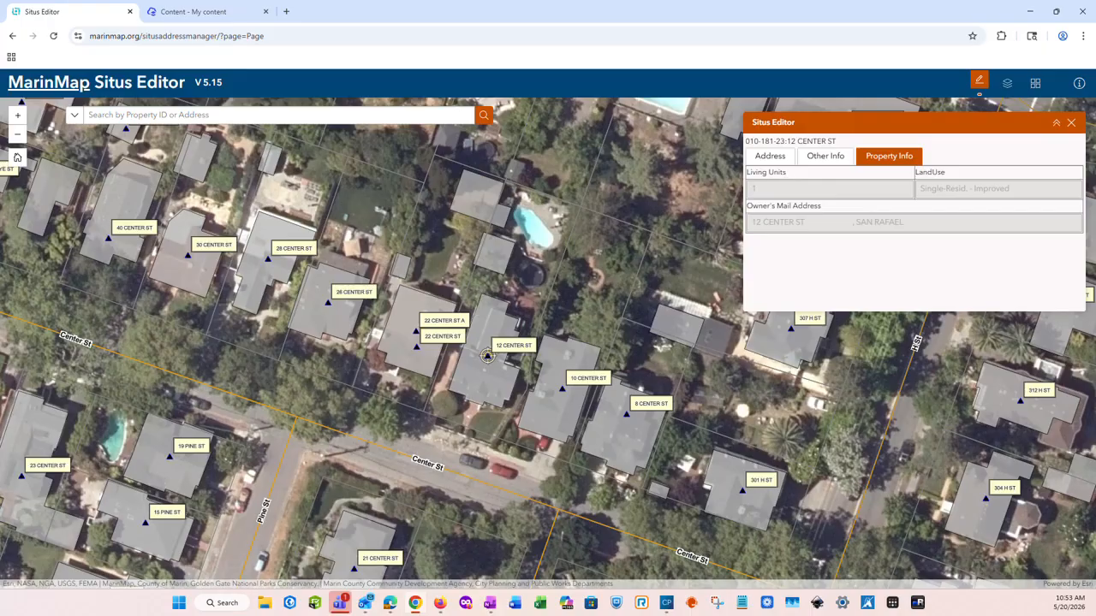
click(773, 158)
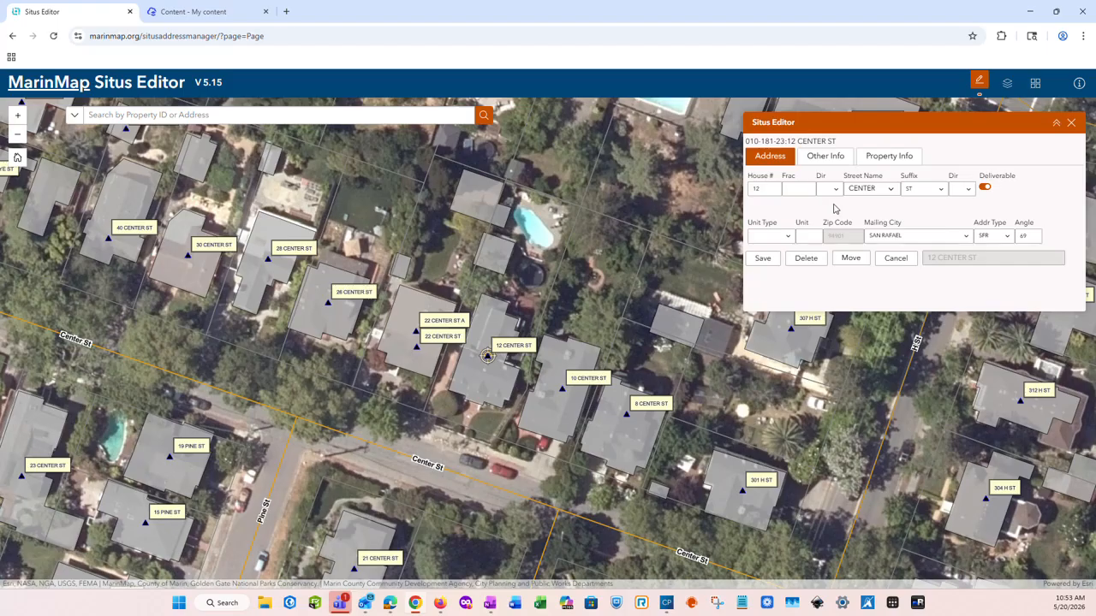
click(787, 241)
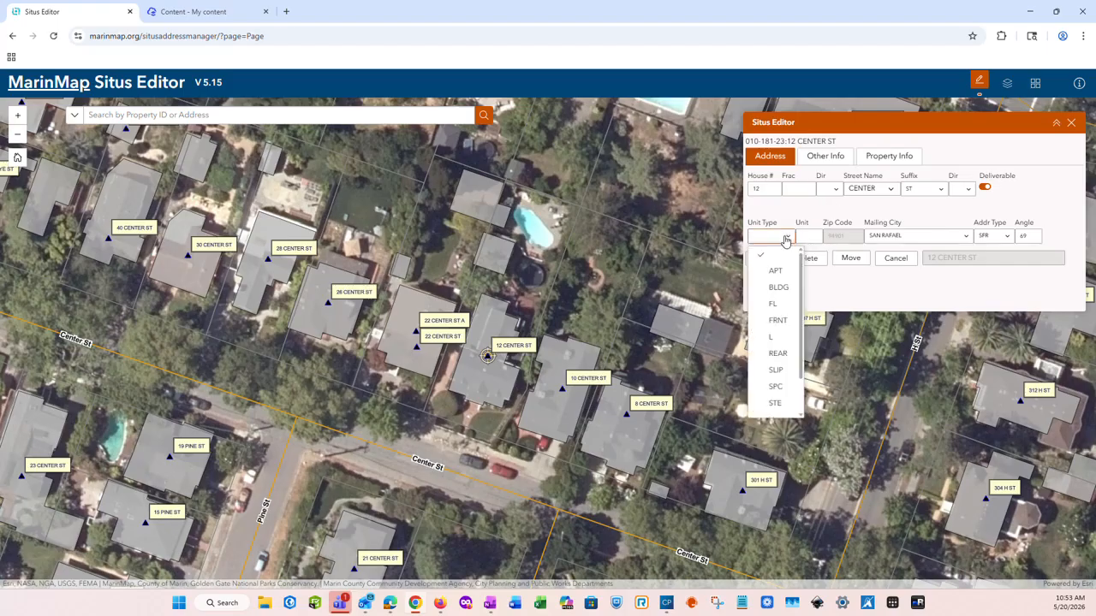
click(787, 241)
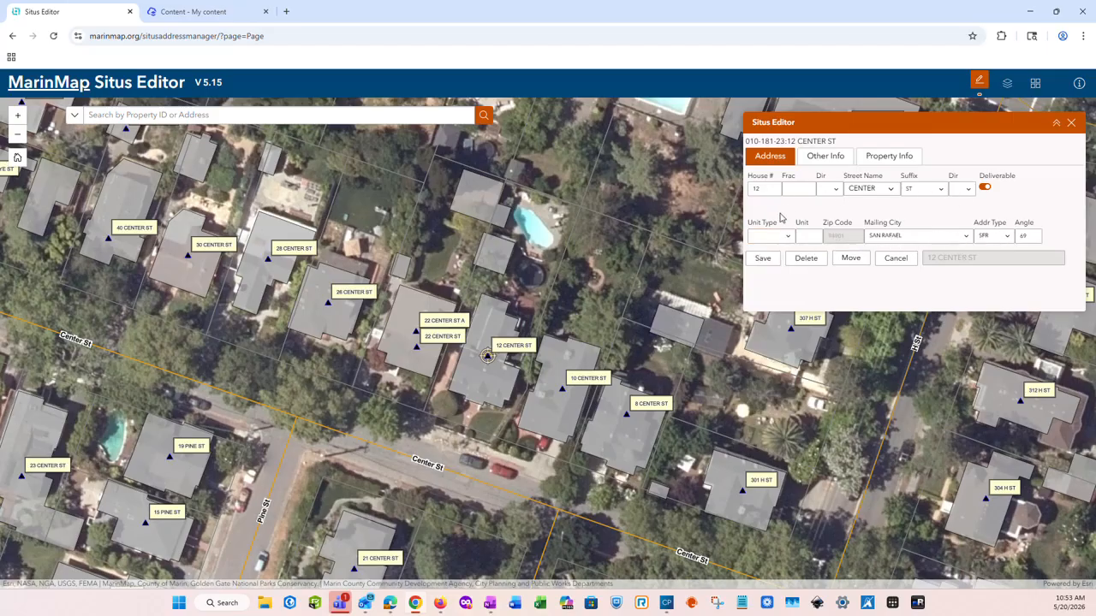
click(851, 261)
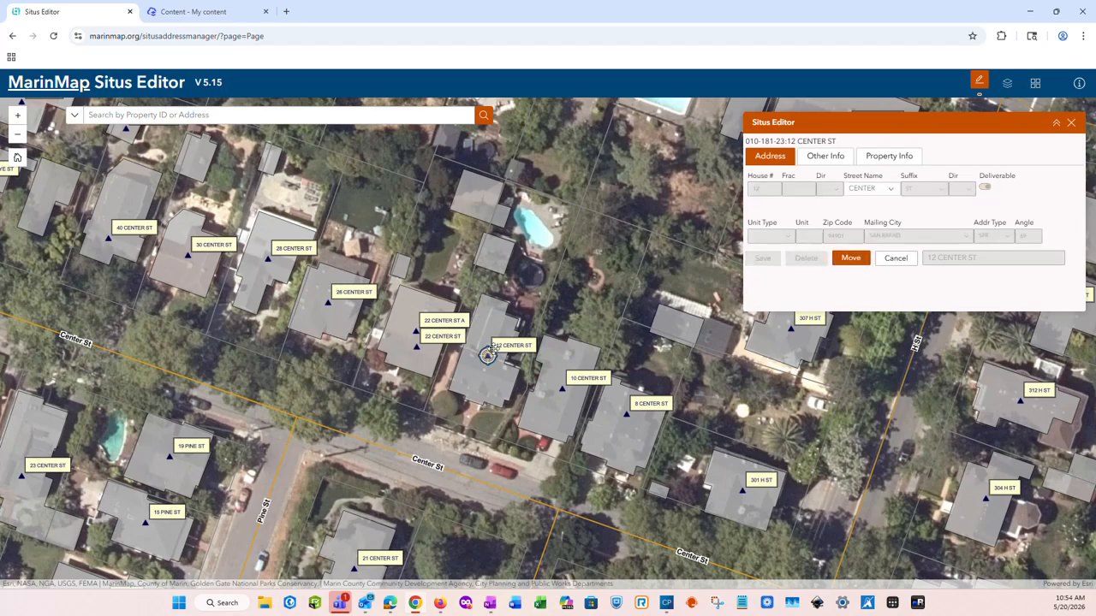
drag(487, 354, 492, 321)
click(896, 259)
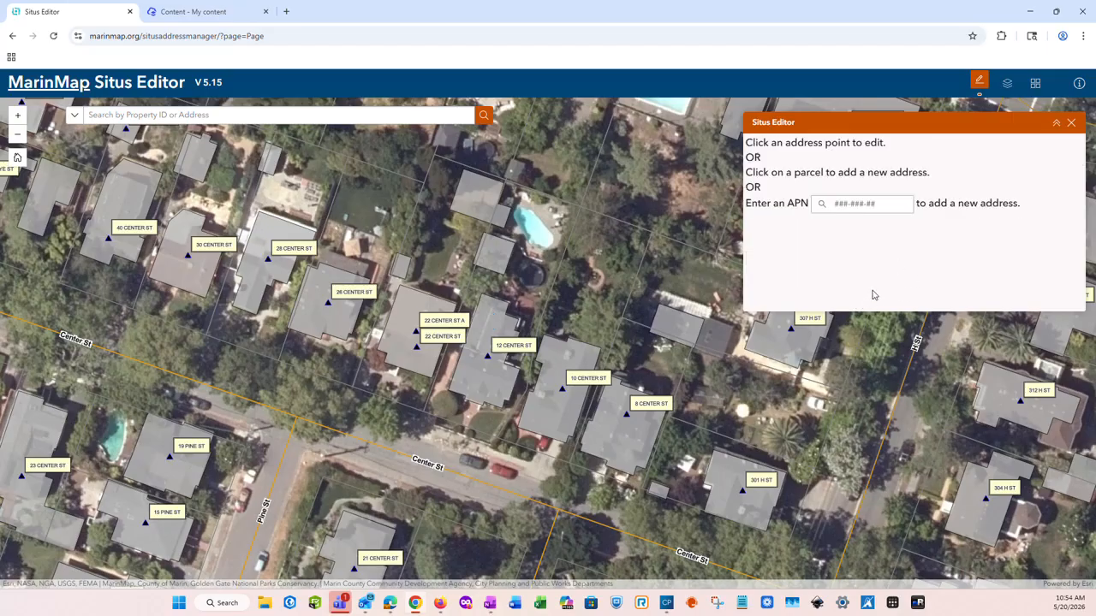
click(489, 358)
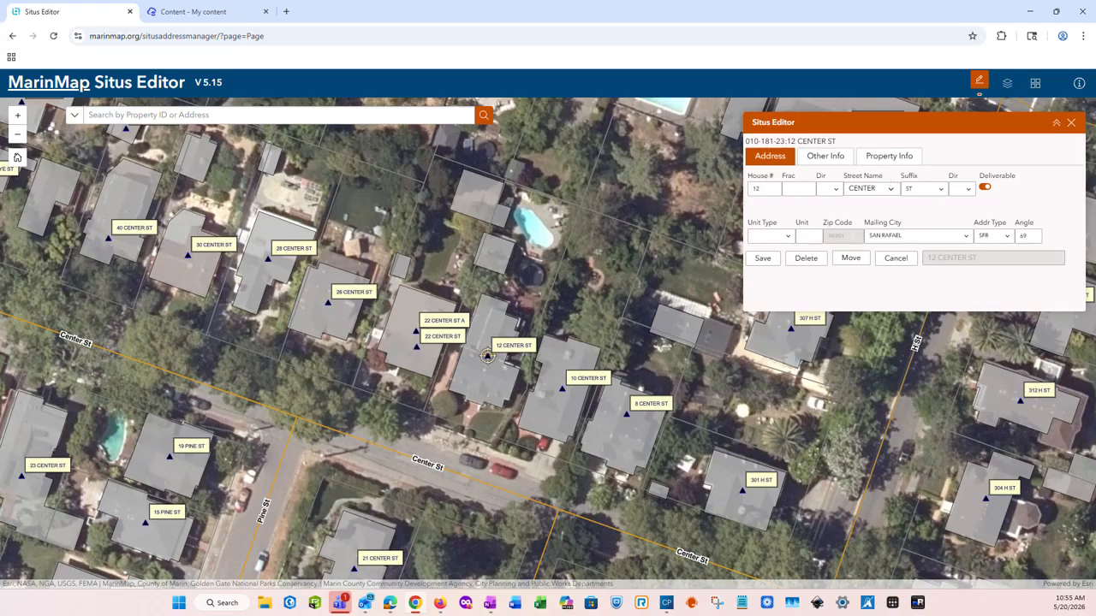
click(896, 259)
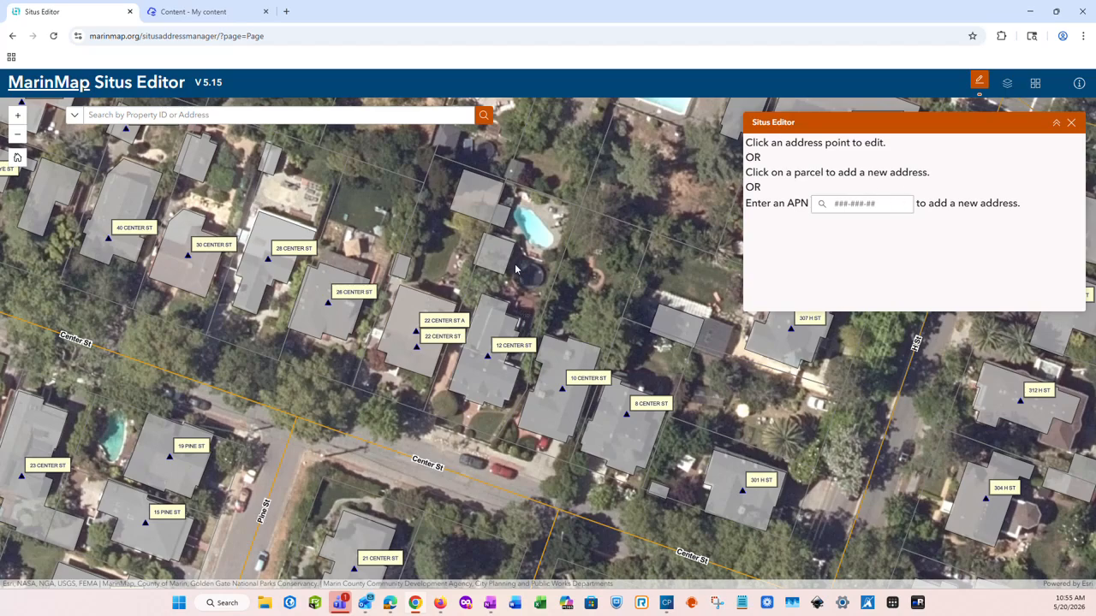
Zoom in on the Center St houses and the pool behind them
scroll(517, 268, up, 1)
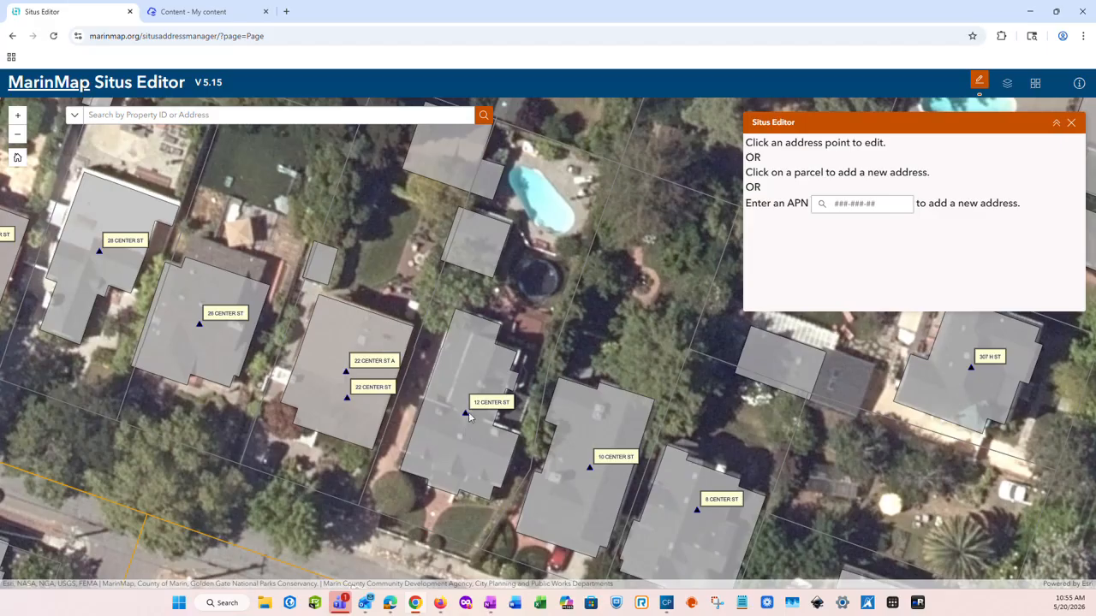
click(476, 246)
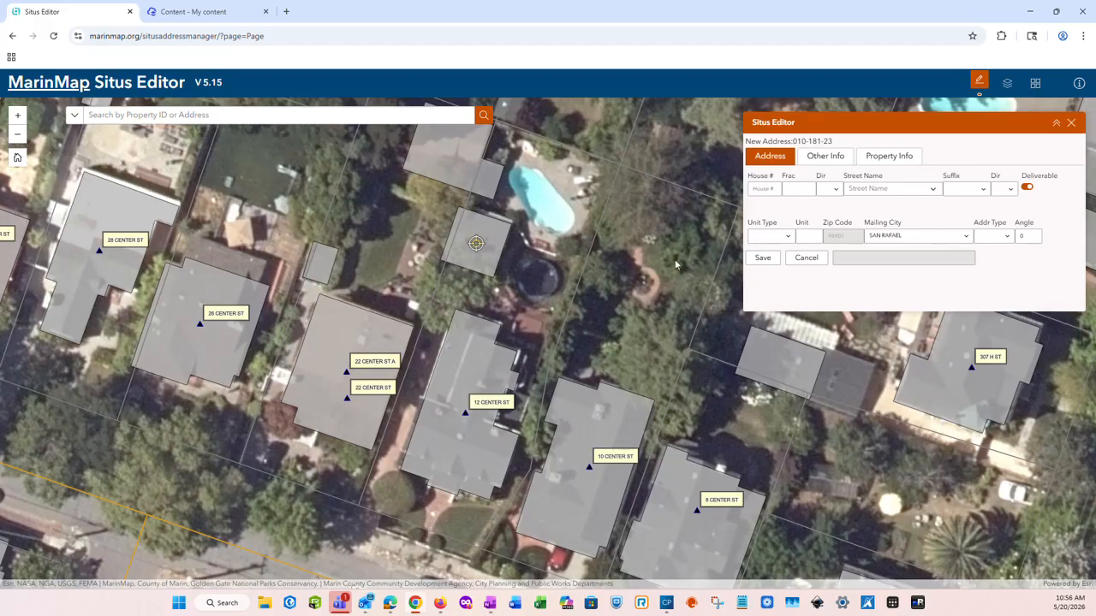
drag(472, 243, 478, 242)
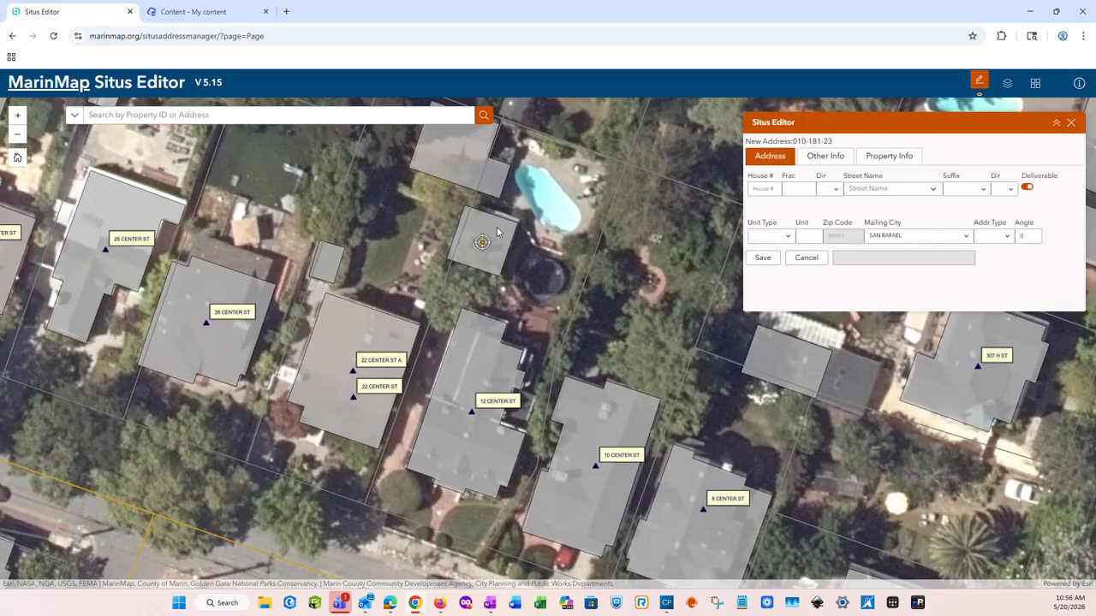
click(764, 189)
click(933, 190)
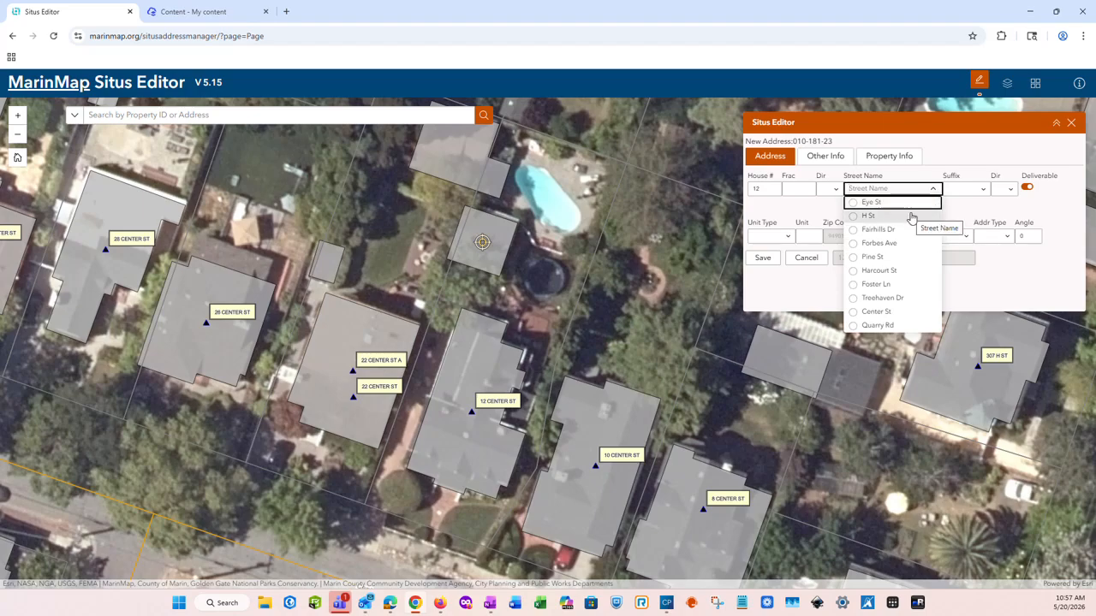
scroll(512, 243, down, 1)
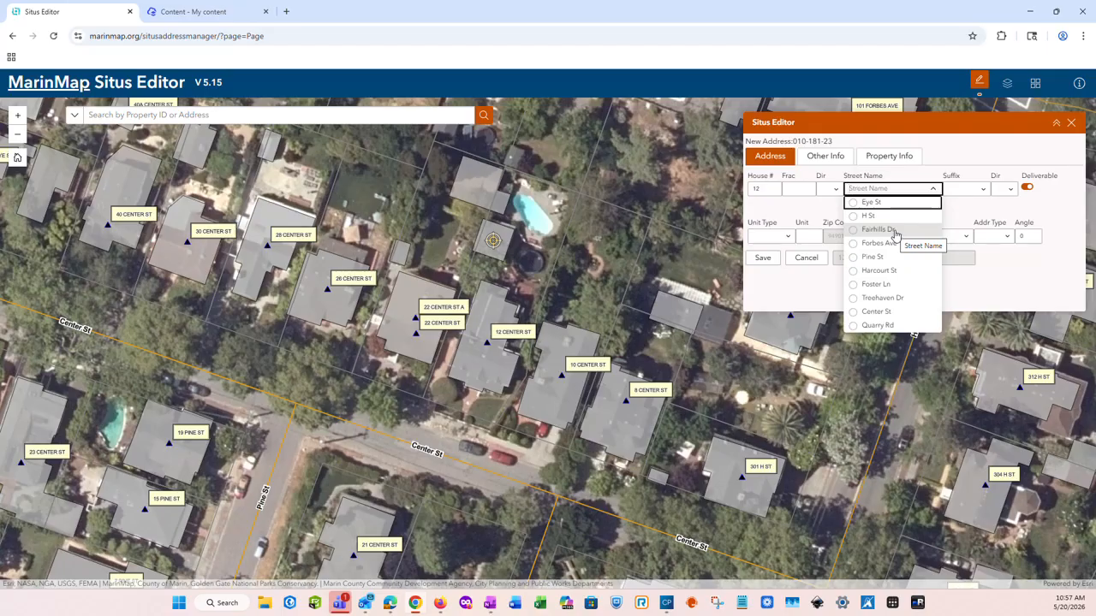
click(868, 315)
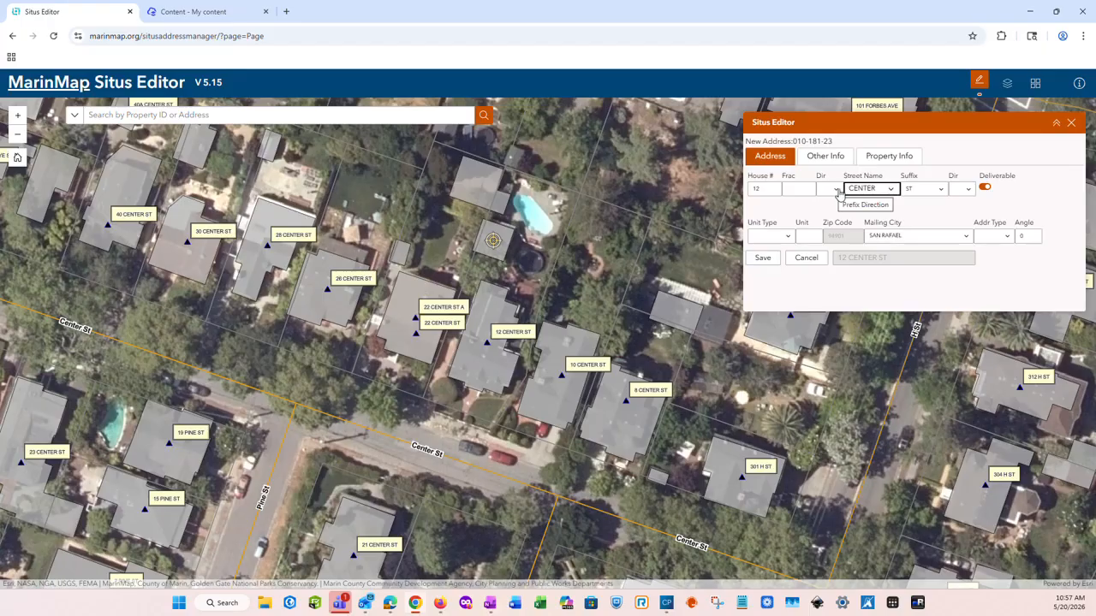
Keep CENTER as the street and set the unit type to REAR
click(869, 190)
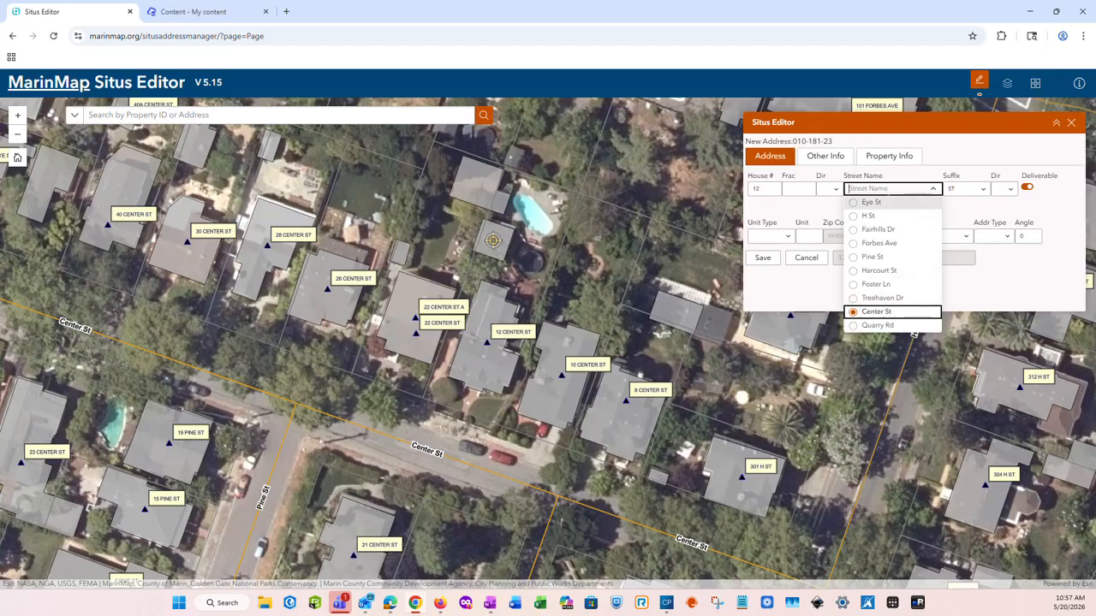
click(887, 192)
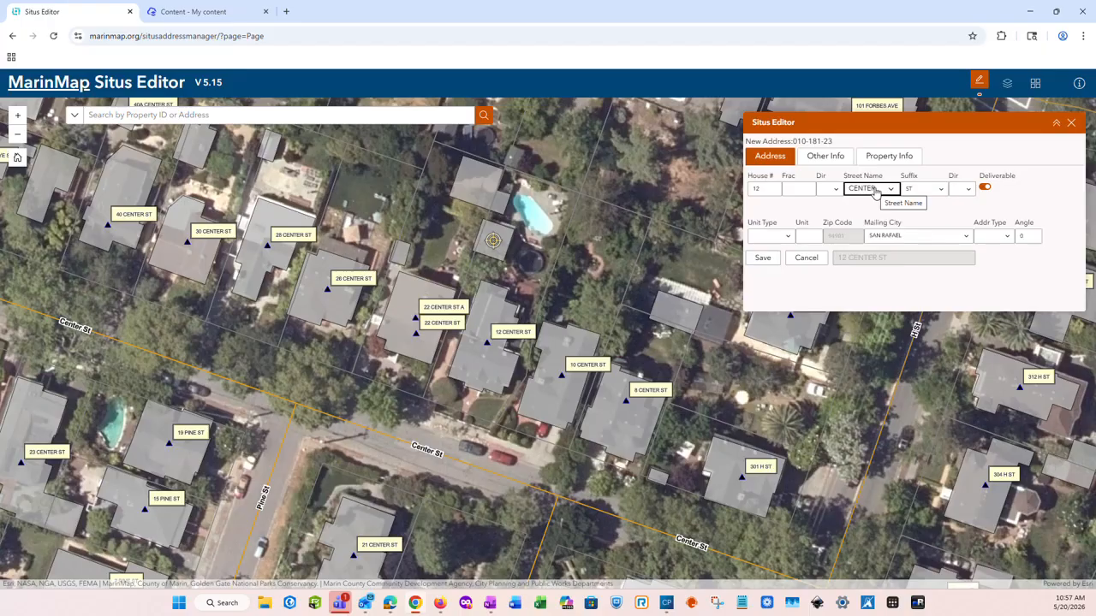
click(788, 239)
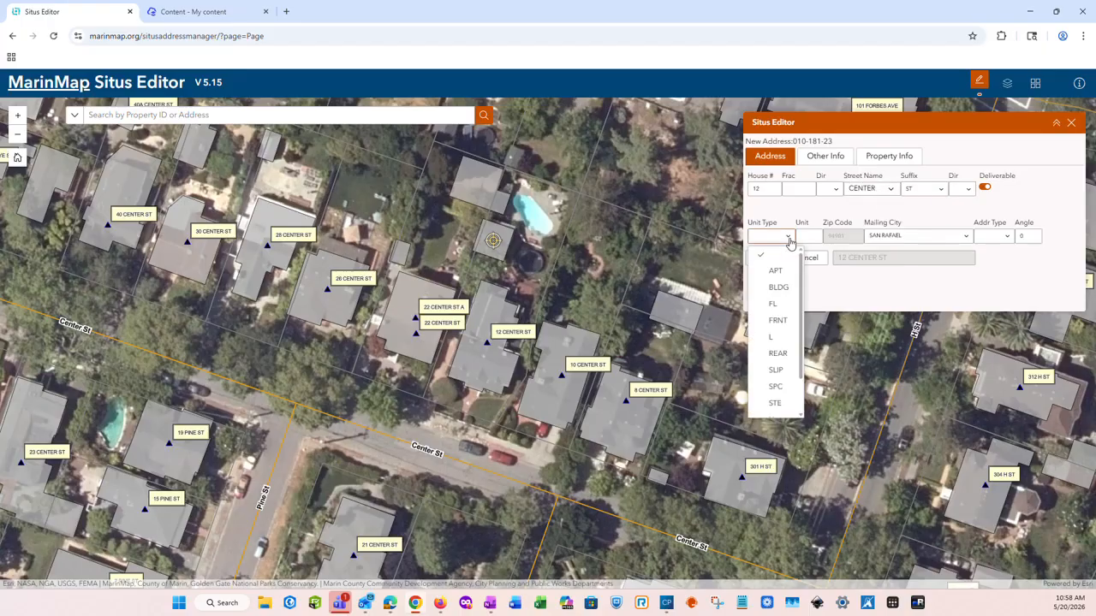
click(778, 354)
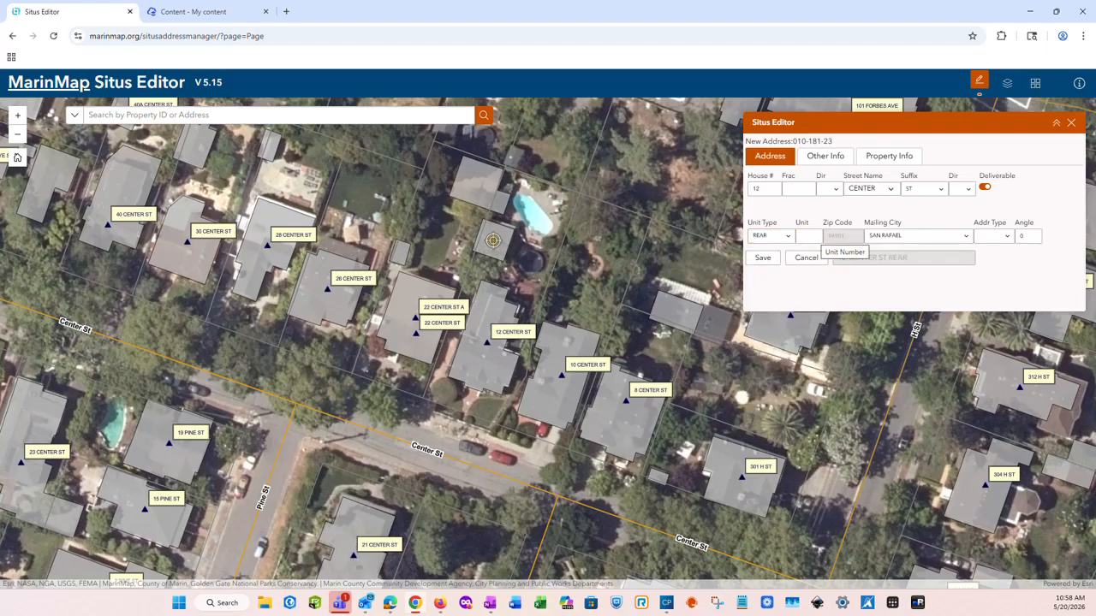
Enter unit number 12A and set the address type to UNIT
click(813, 236)
text(12A)
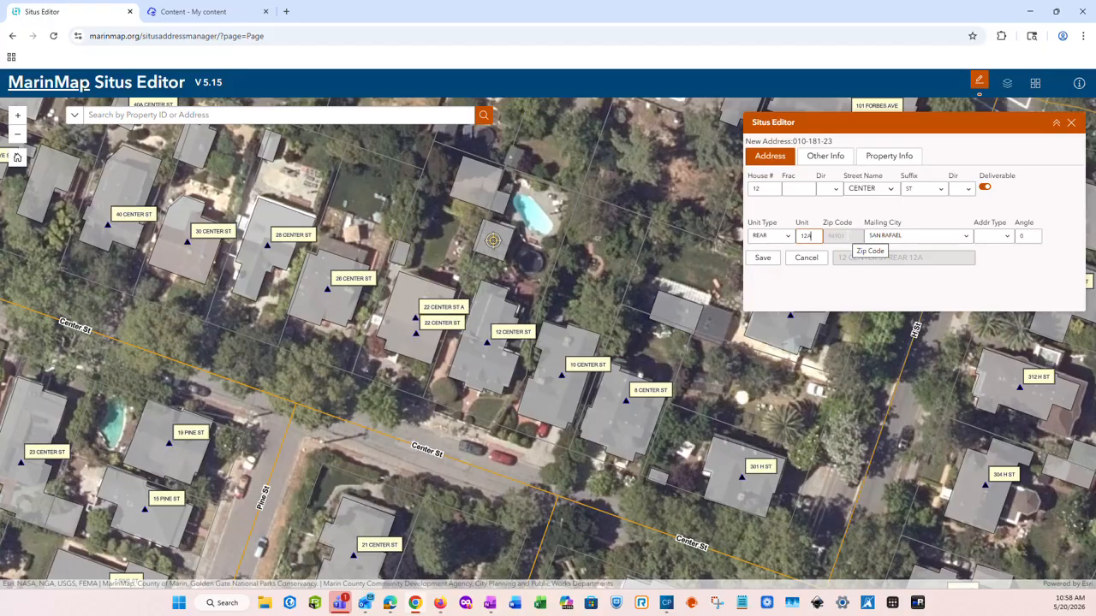
click(1006, 239)
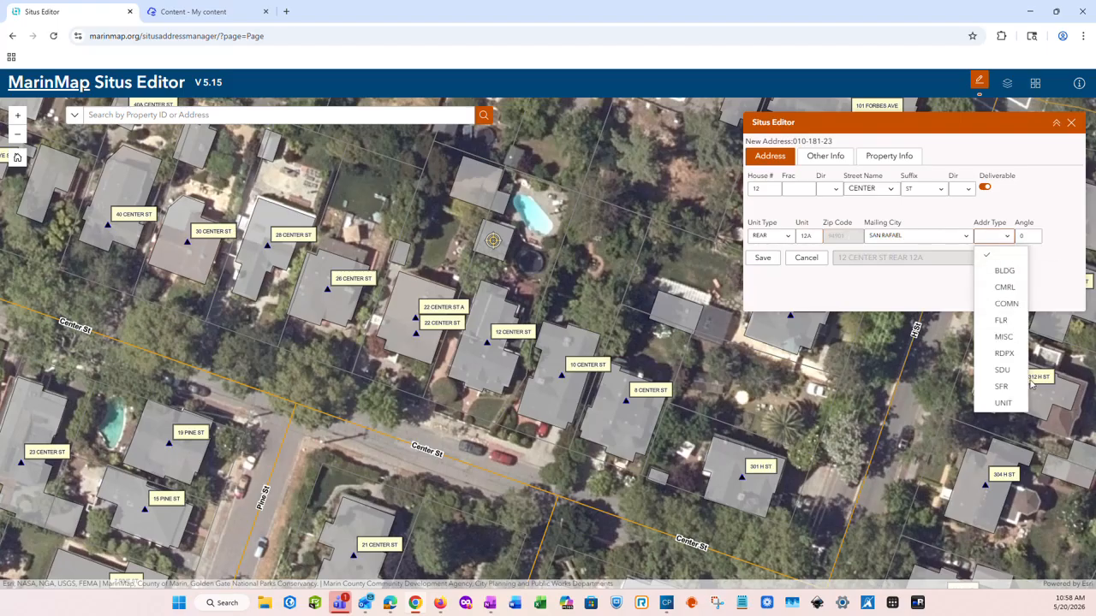
click(1004, 403)
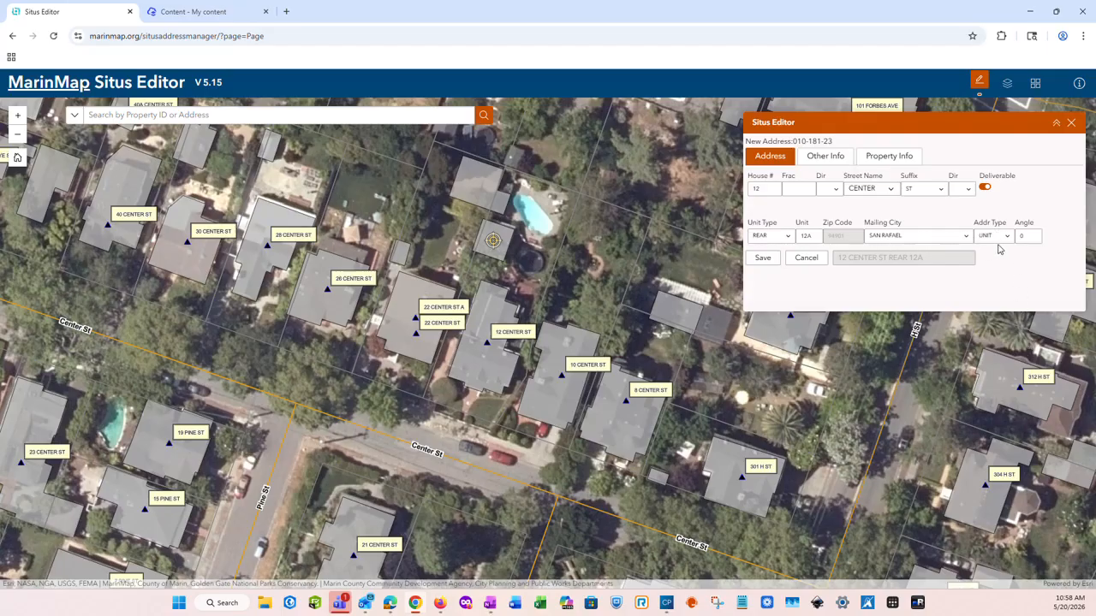
Cancel the draft and start a new address for APN 010-181-23 from the parcel search
click(808, 259)
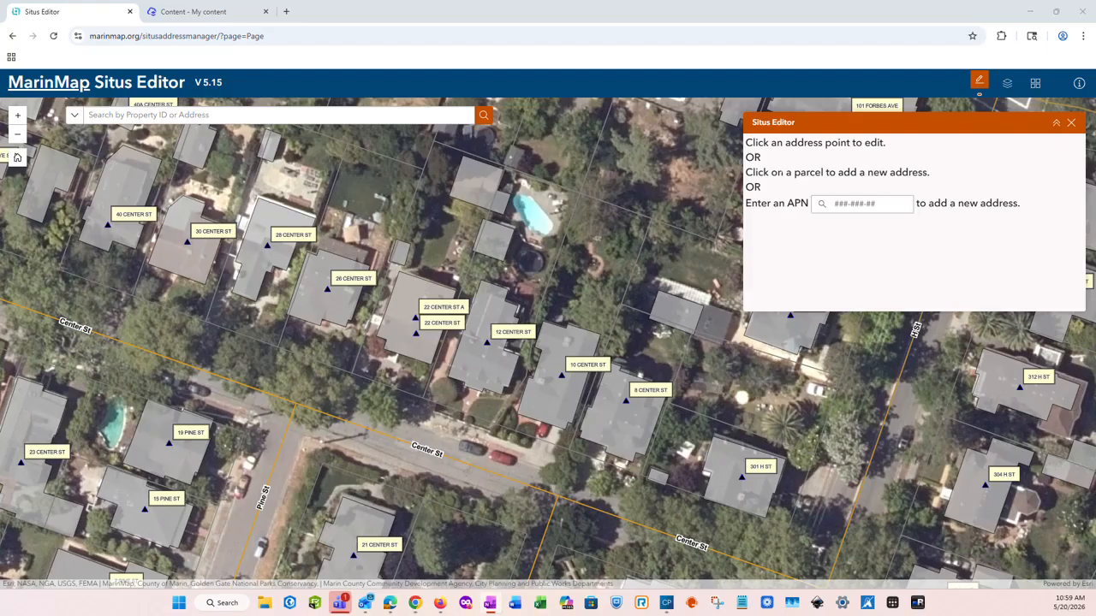
click(861, 205)
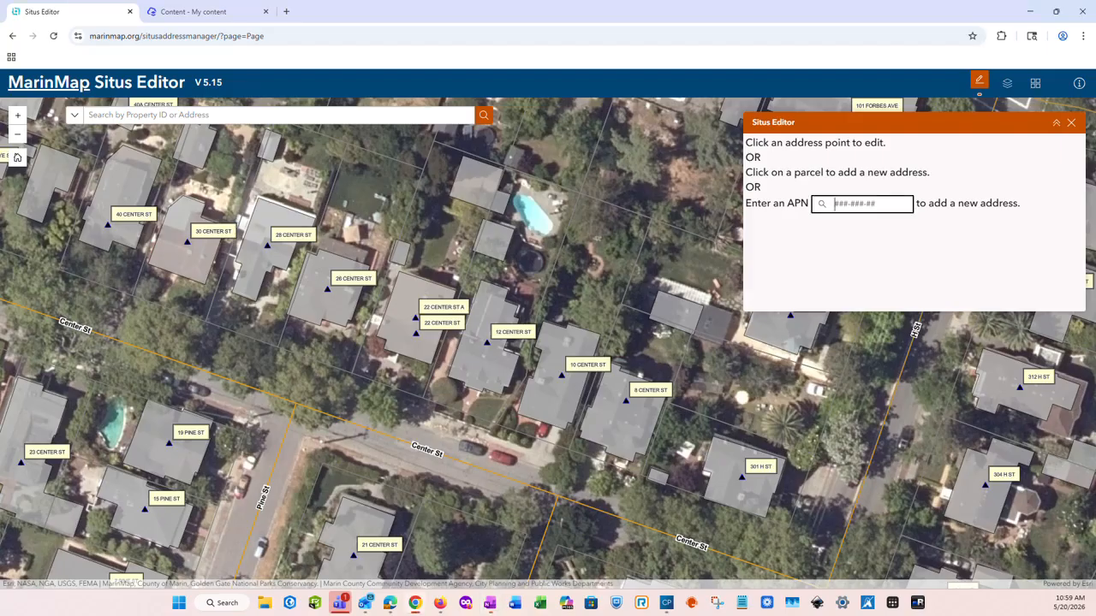
text(010-181-23)
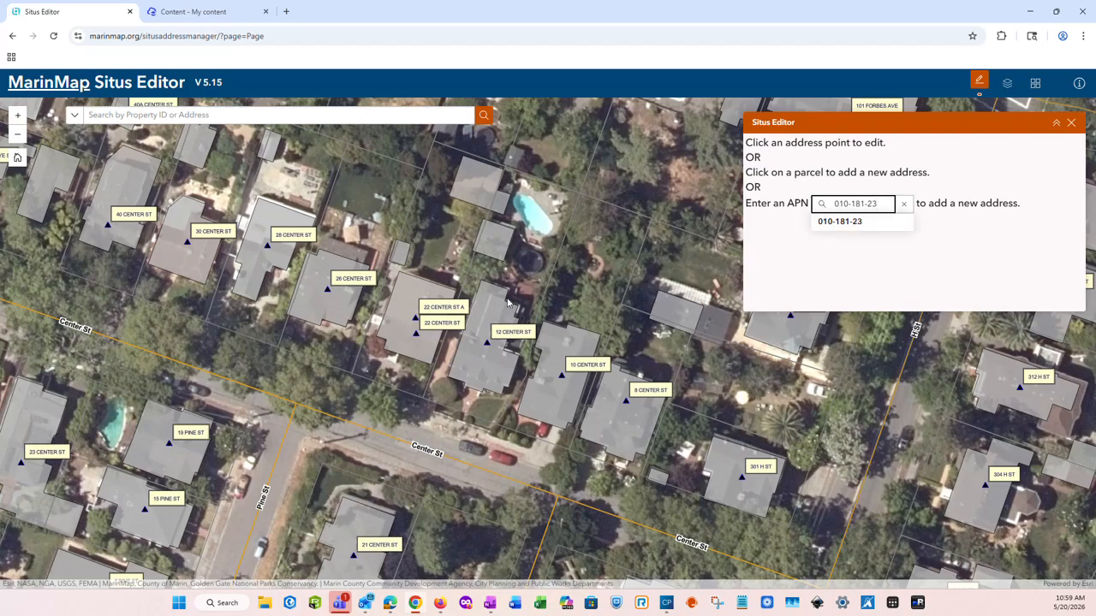
click(853, 226)
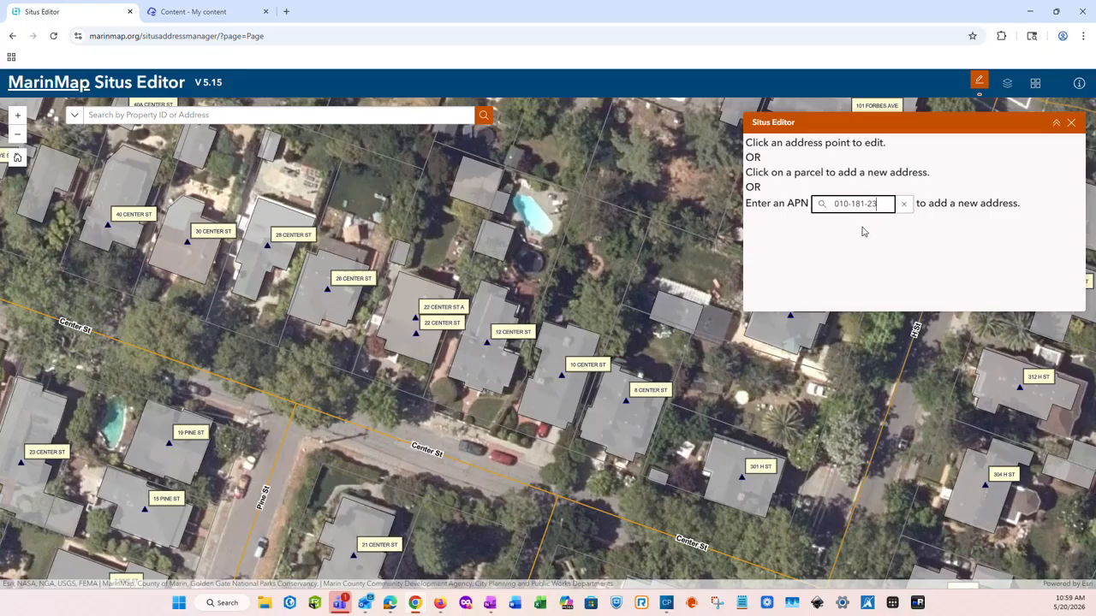
key(Return)
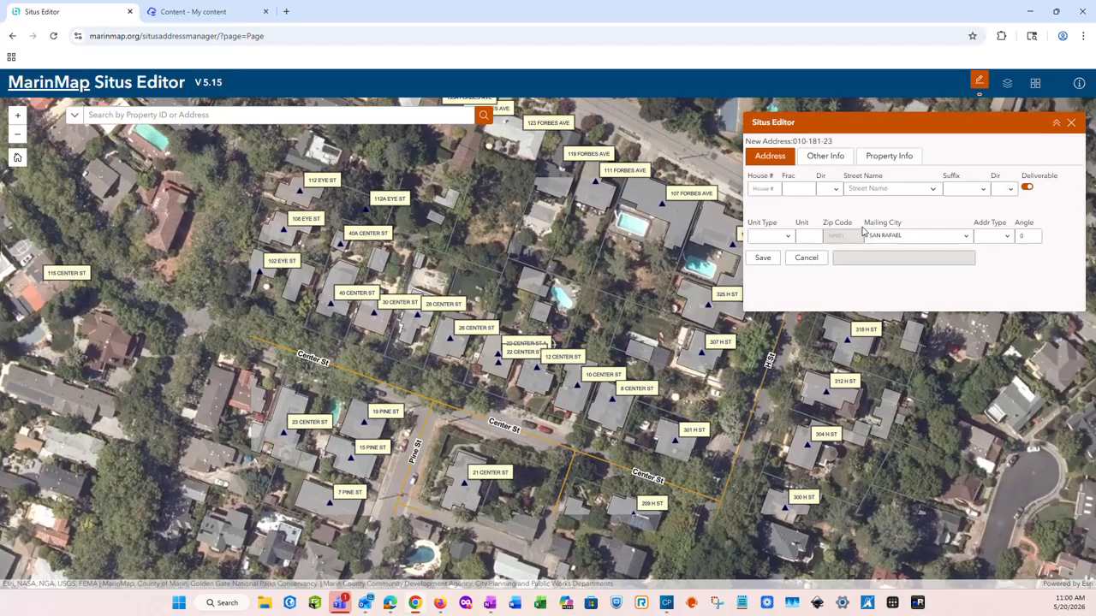
click(550, 346)
scroll(553, 351, up, 2)
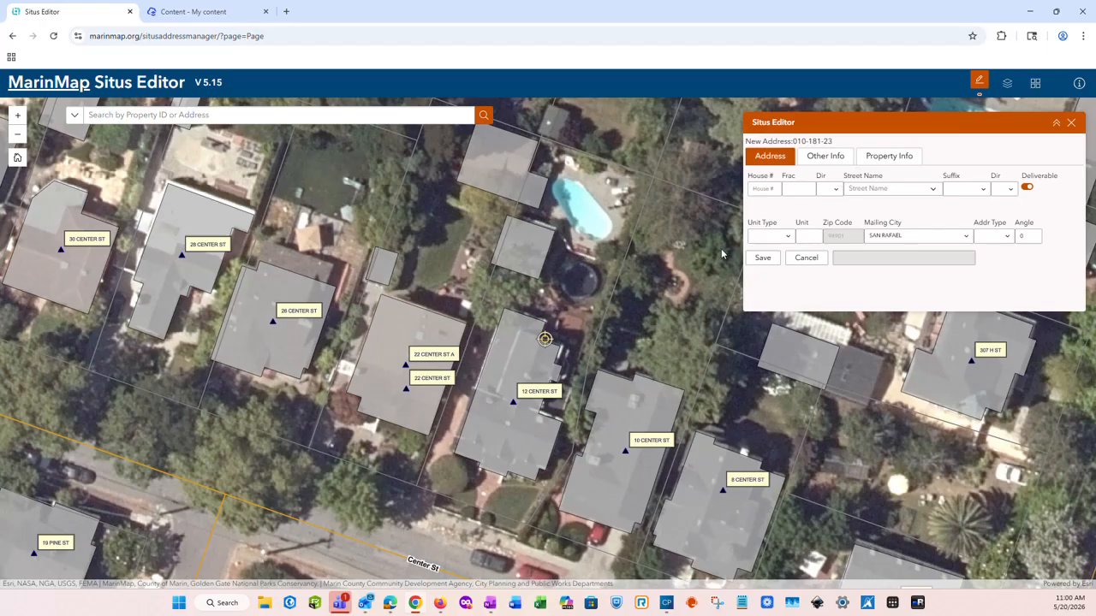
click(778, 190)
click(932, 192)
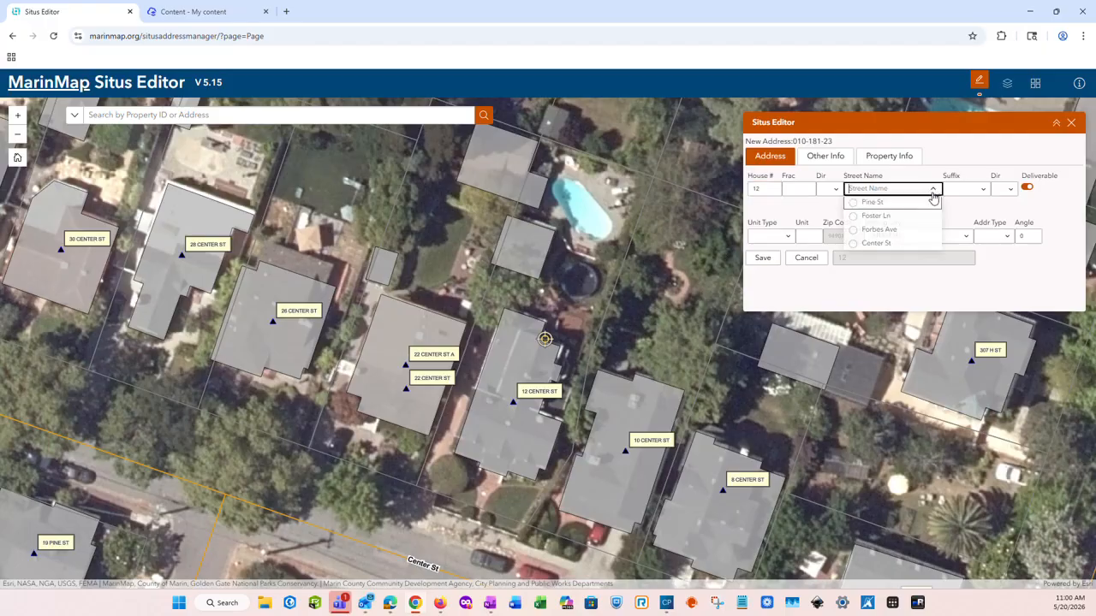
click(885, 243)
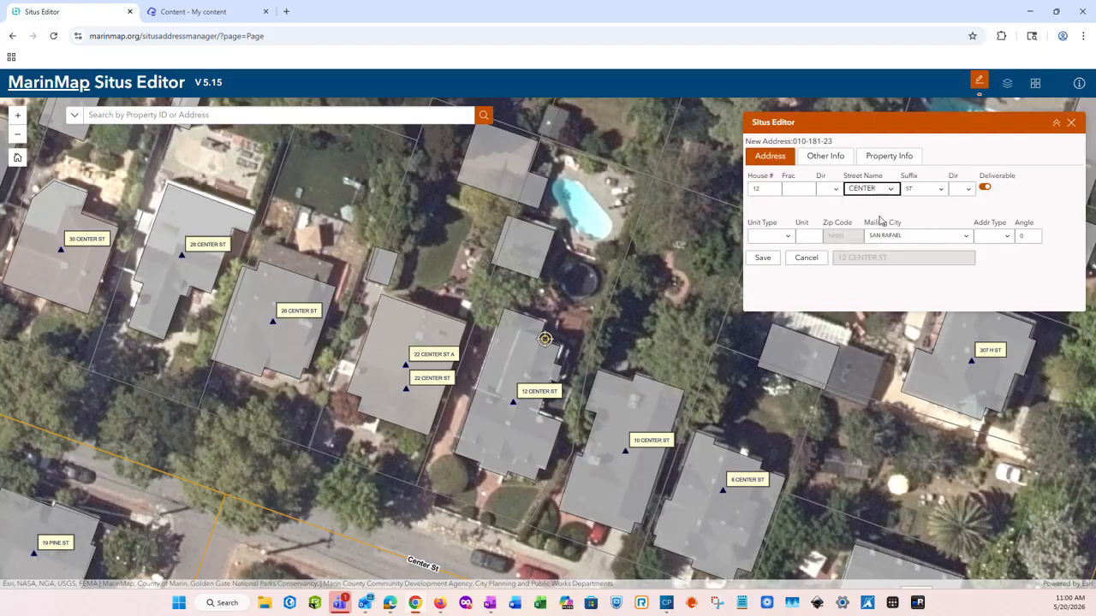
click(985, 189)
click(989, 190)
Set unit type REAR, unit 12A and address type UNIT
click(791, 238)
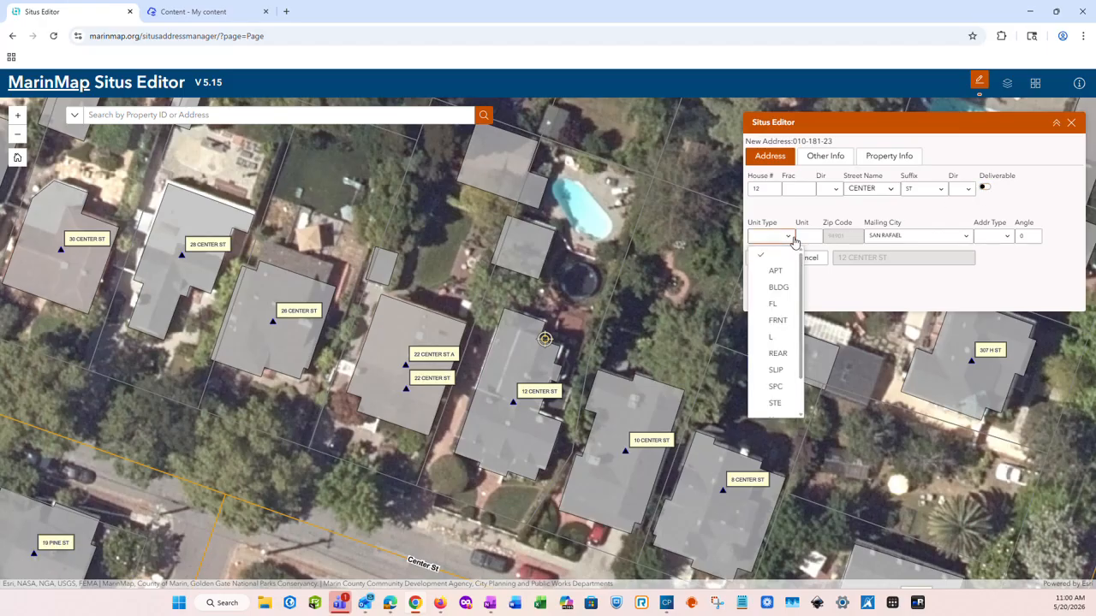
click(783, 354)
click(809, 237)
text(12A)
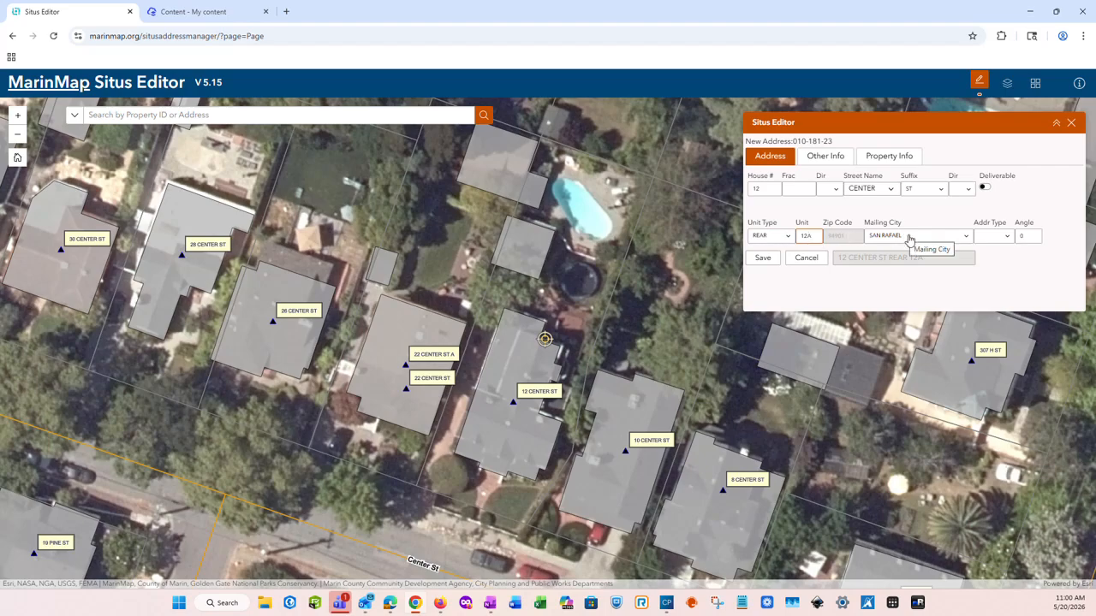
click(1007, 239)
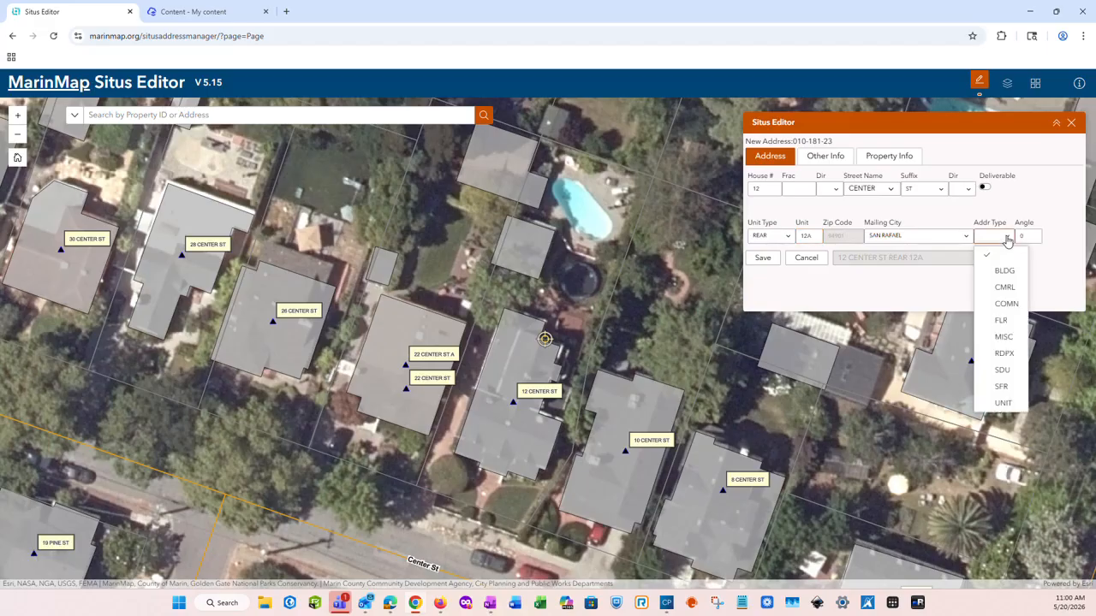
click(1003, 403)
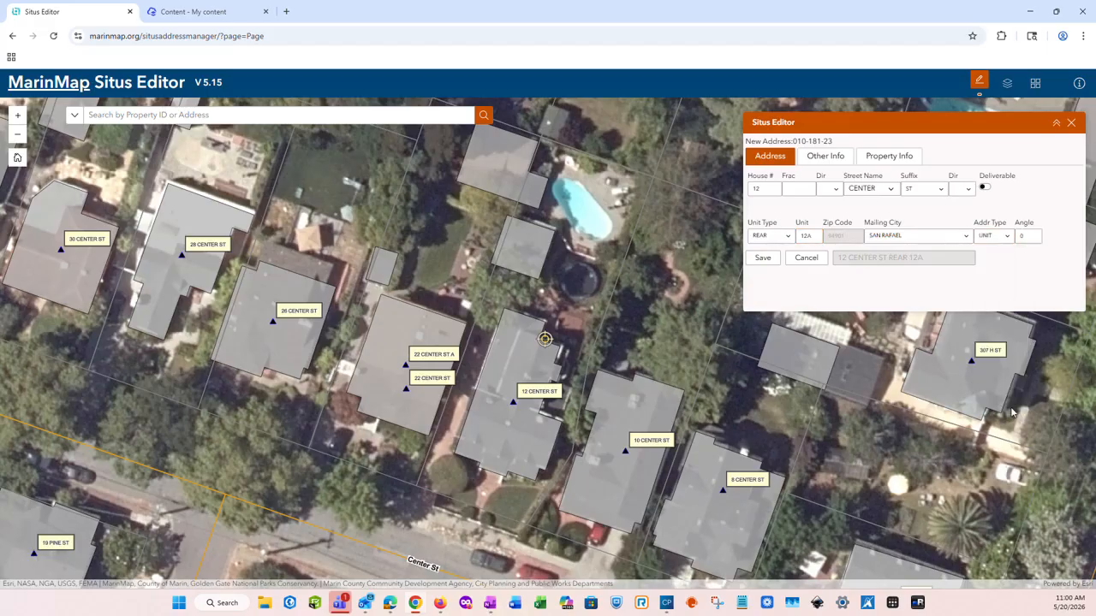